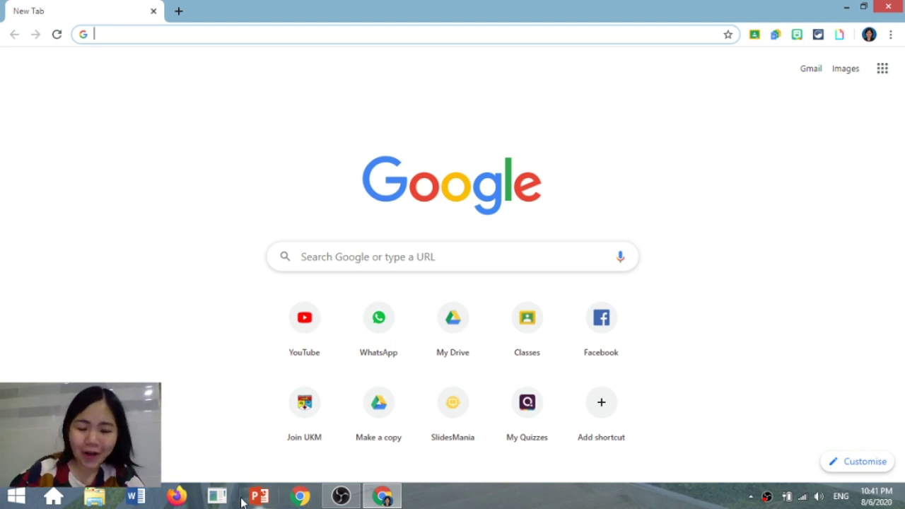
Search the web for 'book creator' and open the official bookcreator.com homepage
text(book creator)
key(Return)
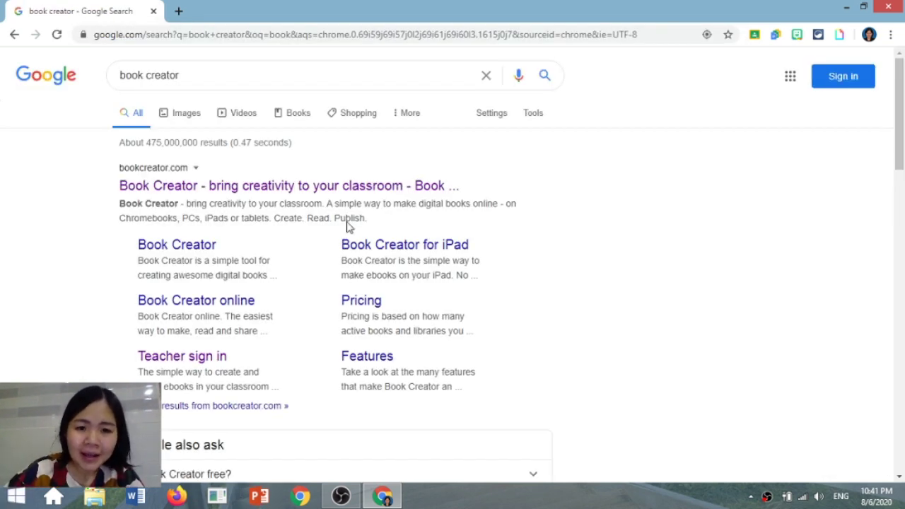
click(347, 187)
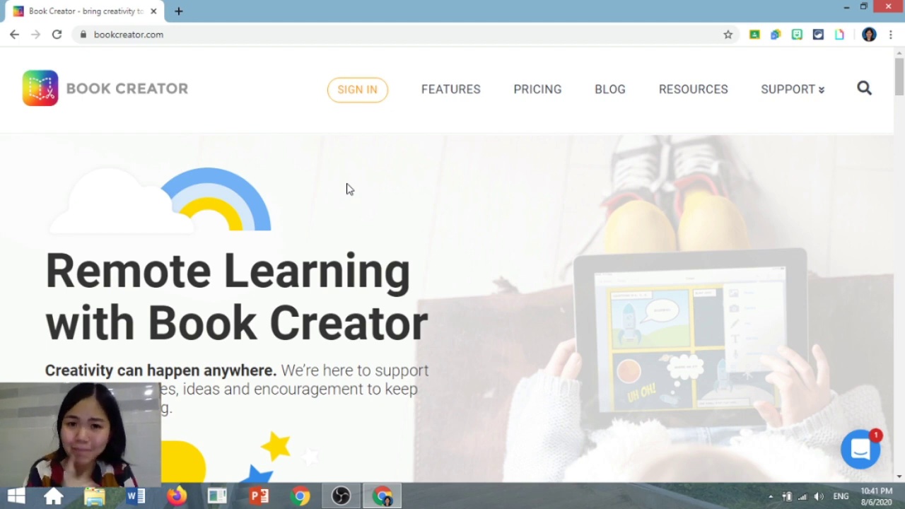
Scroll the homepage to browse student example books such as Little Fish and My Pet Monster
scroll(347, 189, down, 2)
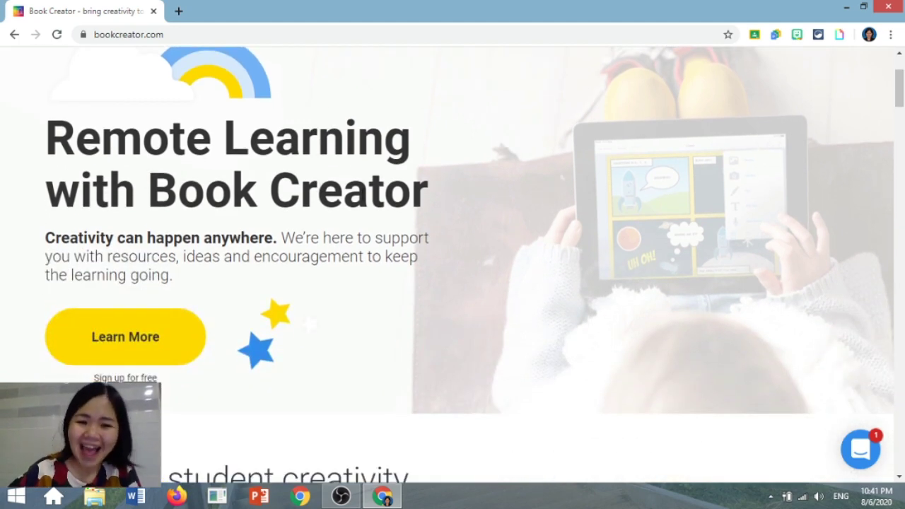
scroll(323, 185, up, 2)
scroll(651, 304, down, 10)
scroll(646, 303, down, 5)
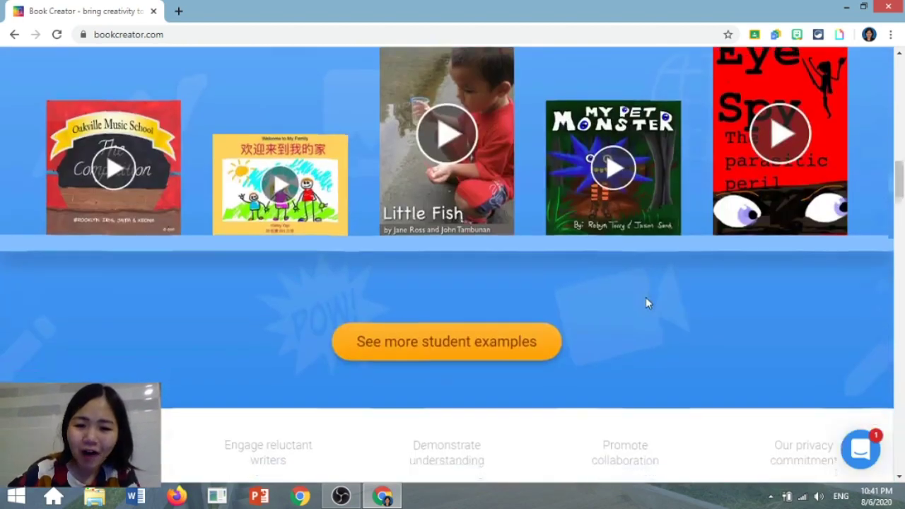
scroll(647, 303, down, 4)
scroll(481, 274, up, 4)
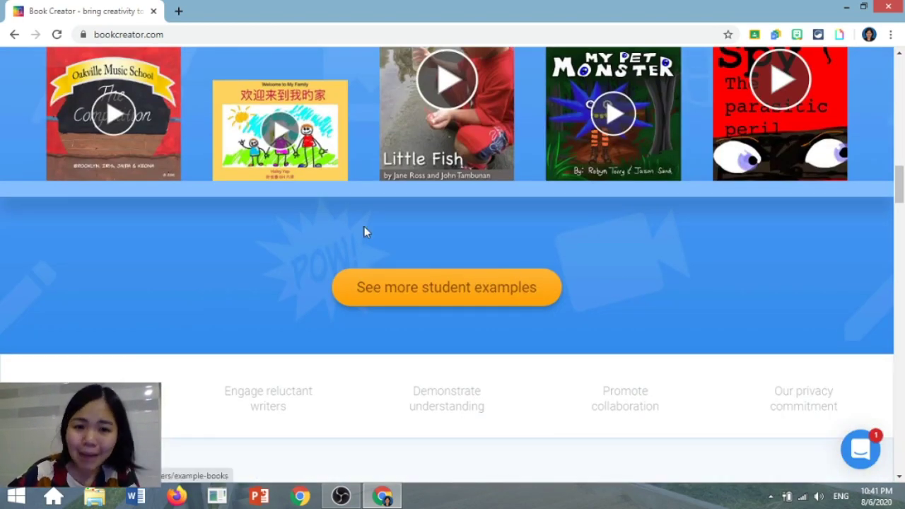
scroll(366, 230, up, 1)
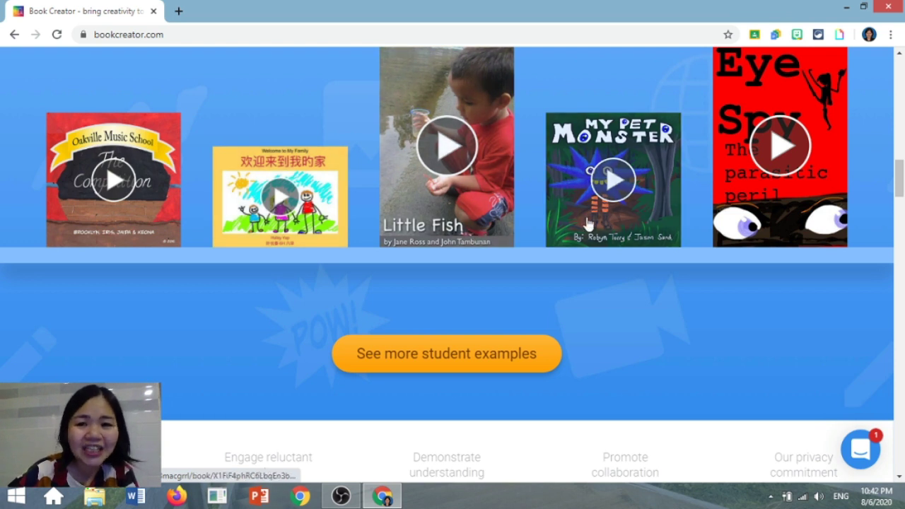
scroll(589, 256, up, 1)
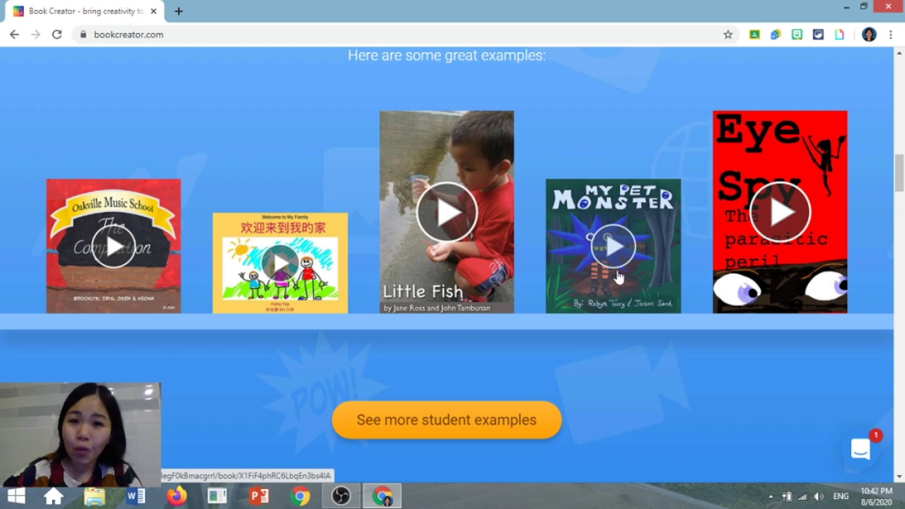
scroll(622, 276, down, 1)
scroll(635, 278, down, 4)
scroll(633, 277, down, 1)
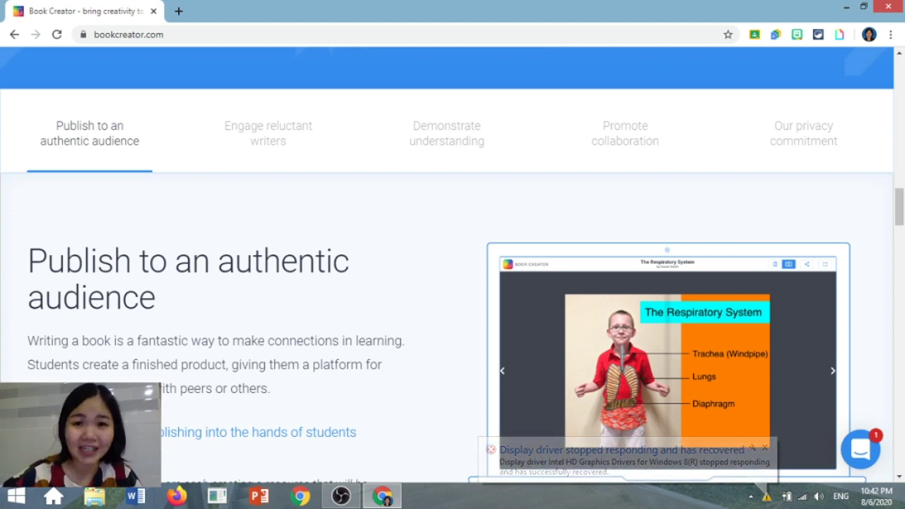
scroll(151, 289, up, 1)
scroll(170, 295, up, 4)
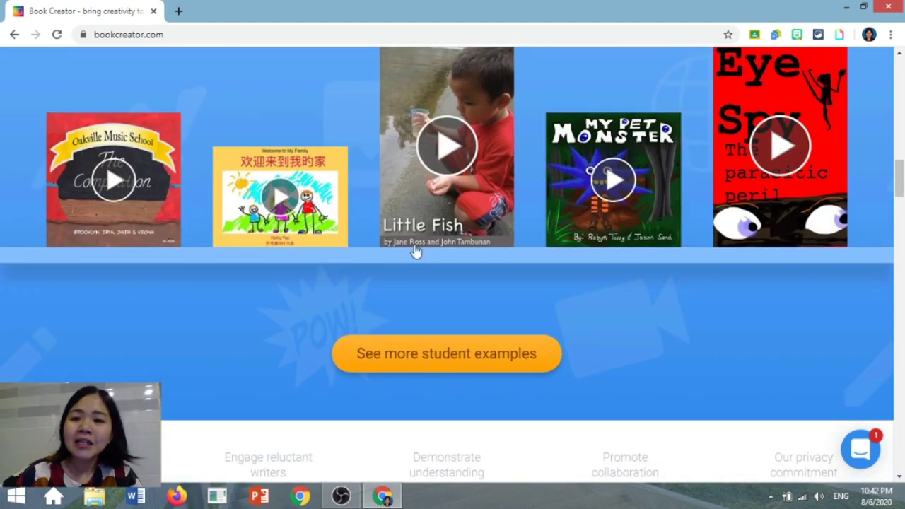
Open My Pet Monster, turn two pages to Spot's page, and play then stop its narration
click(604, 225)
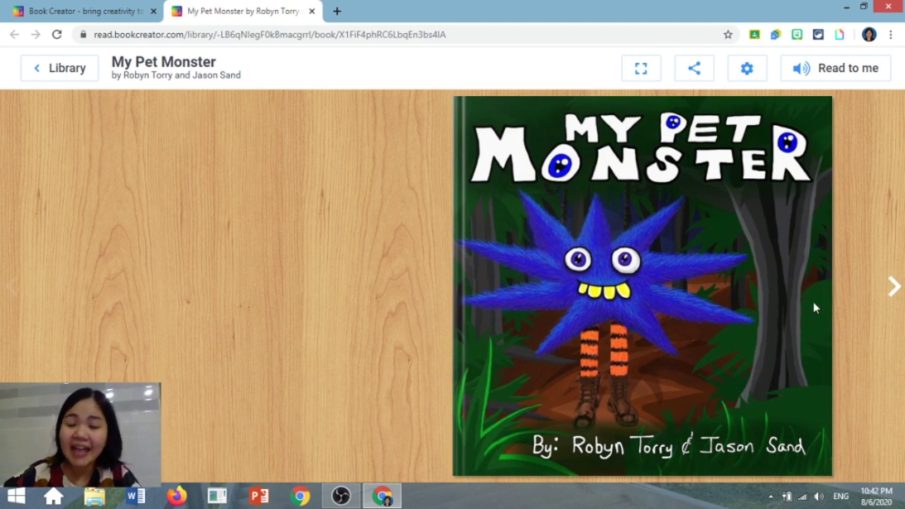
click(895, 285)
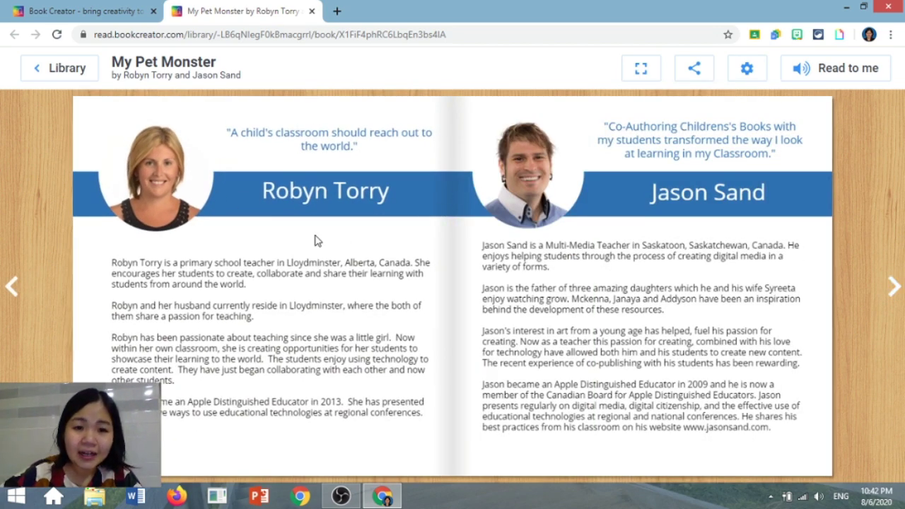
click(896, 285)
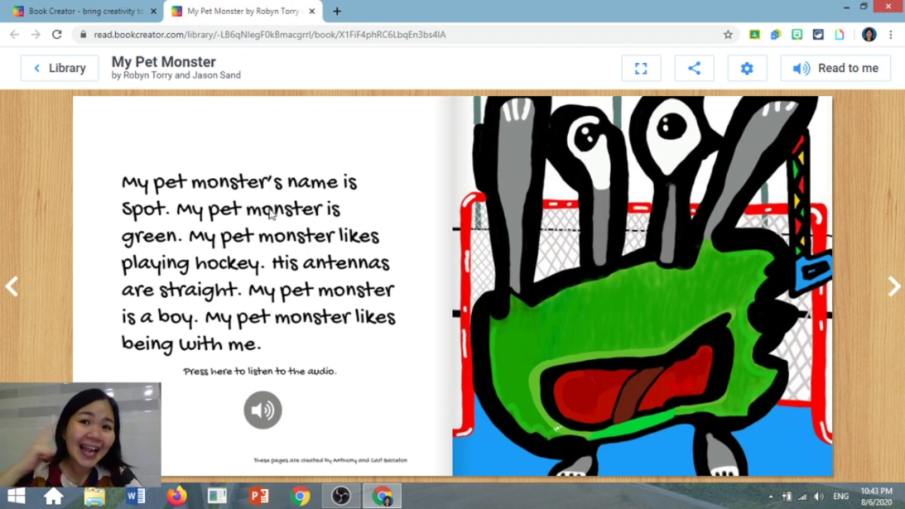
click(278, 413)
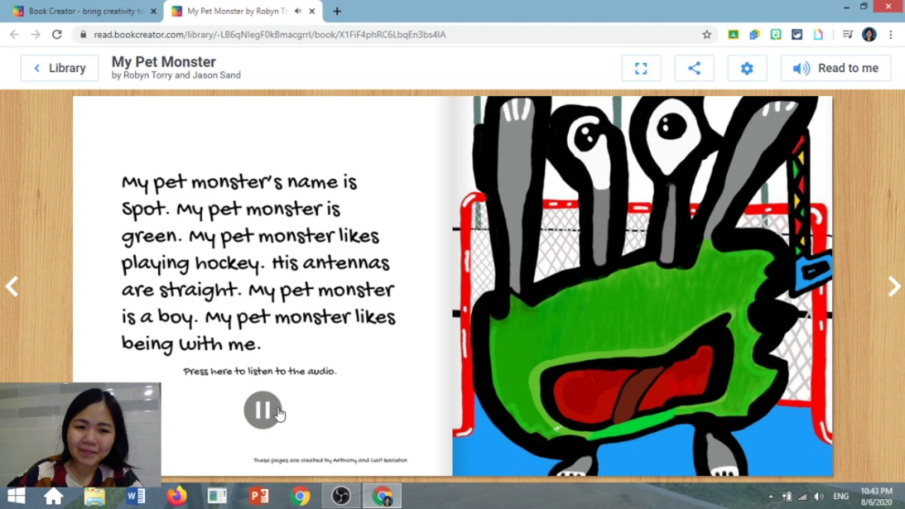
click(276, 413)
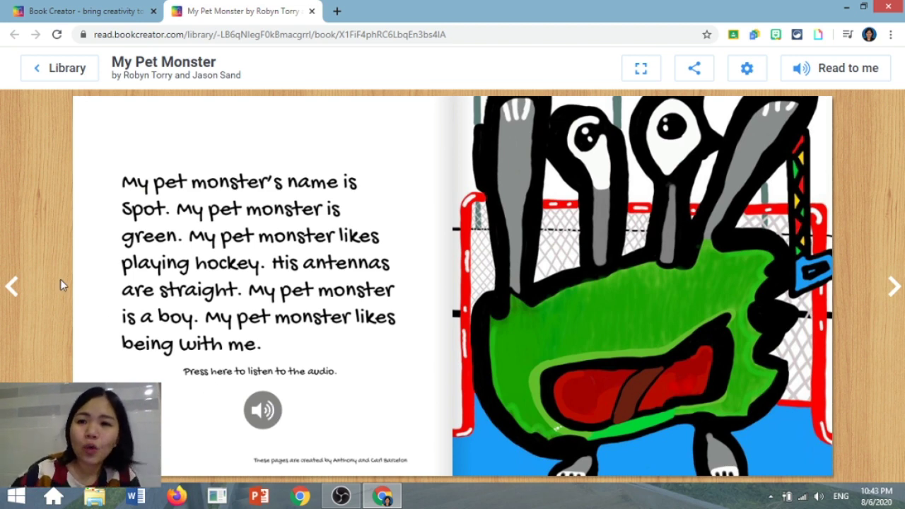
Return to the homepage, start the app, and open A new book's cover for editing
click(42, 68)
click(71, 11)
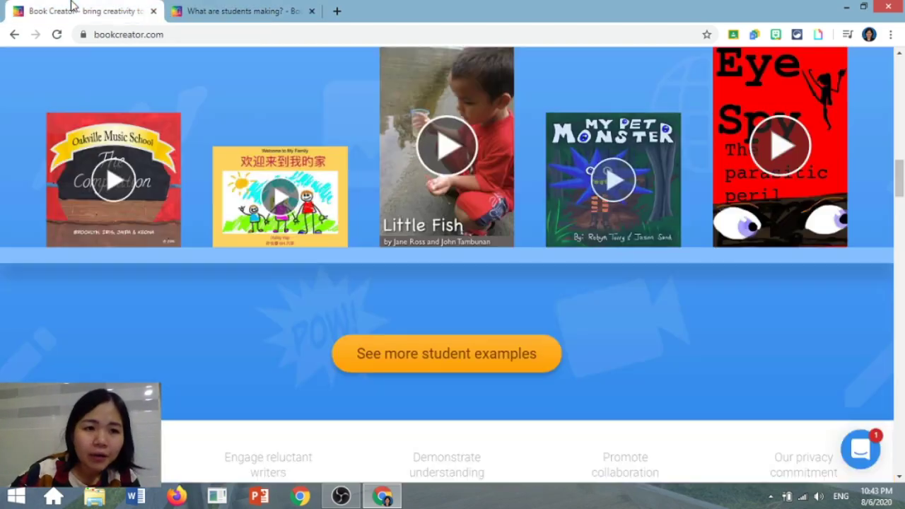
scroll(566, 374, down, 5)
scroll(566, 374, down, 4)
scroll(566, 372, down, 10)
scroll(559, 368, down, 10)
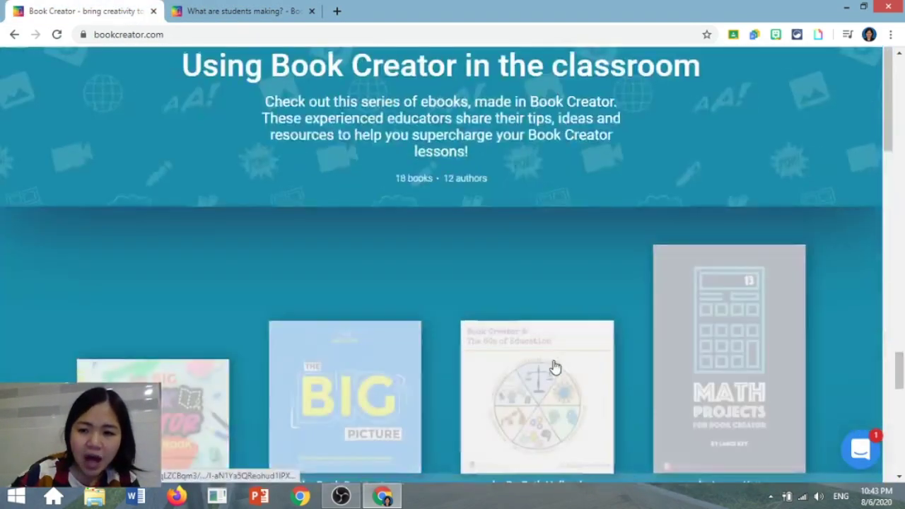
scroll(538, 325, down, 8)
scroll(488, 403, up, 1)
click(469, 375)
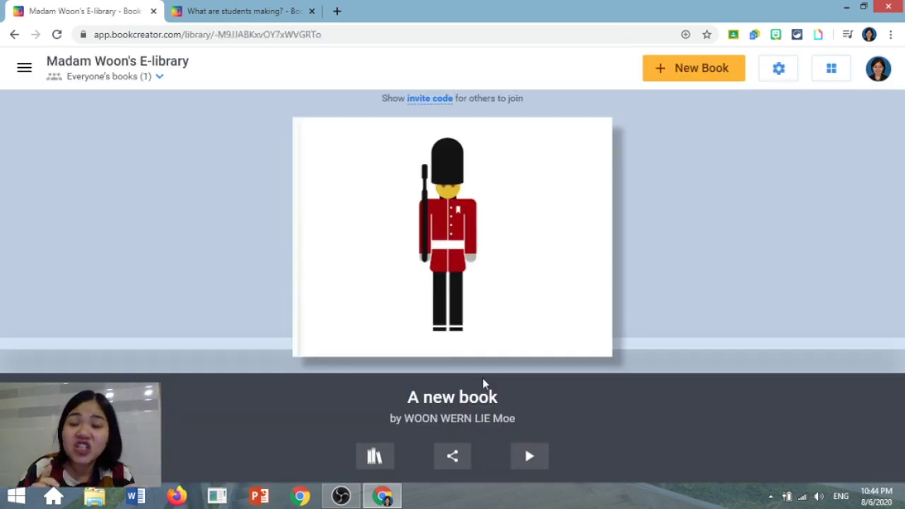
mouse_move(452, 237)
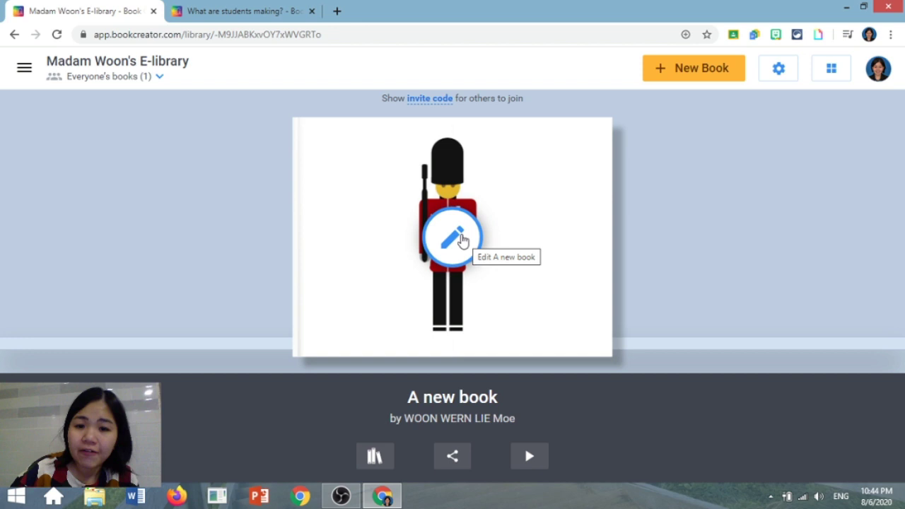
click(461, 246)
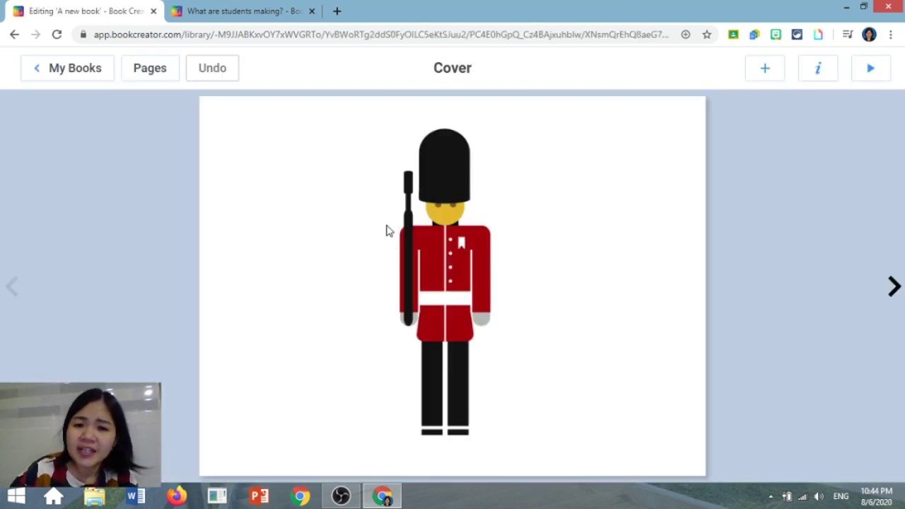
click(776, 71)
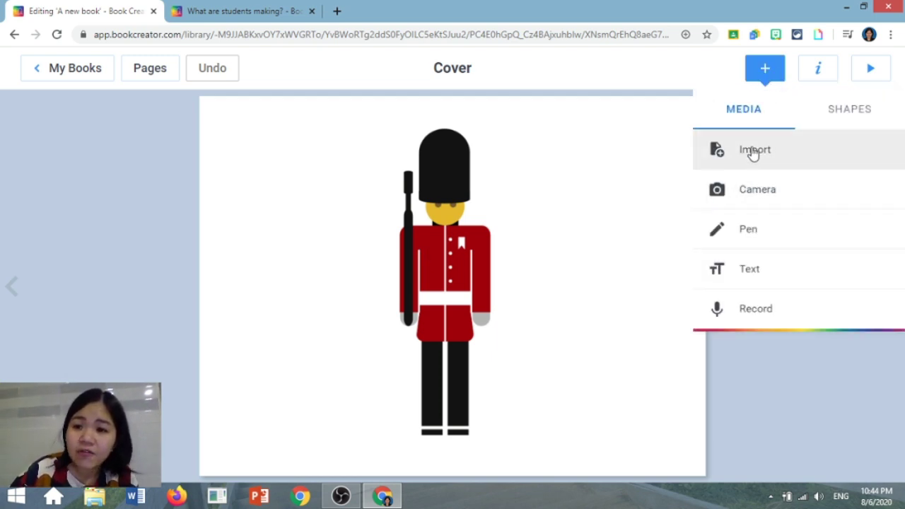
Import an image via Google Image Search for 'english'
click(750, 150)
click(456, 143)
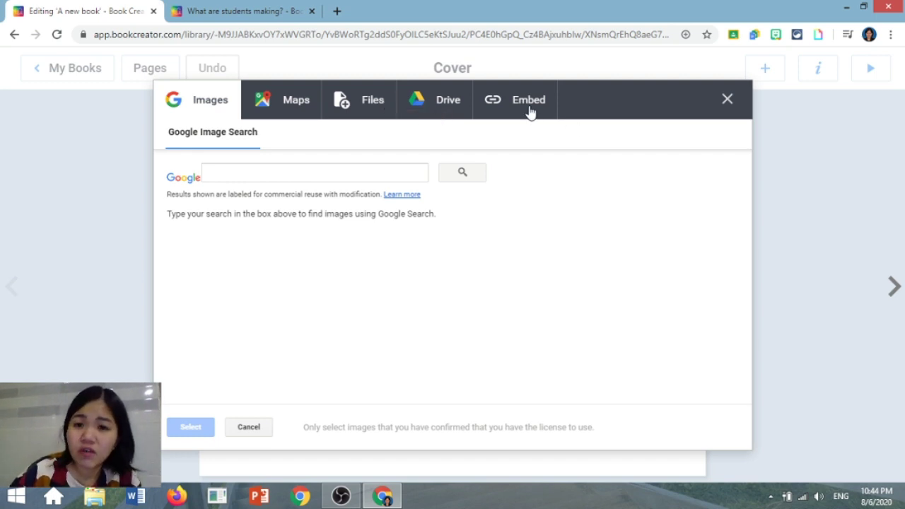
click(256, 172)
text(english)
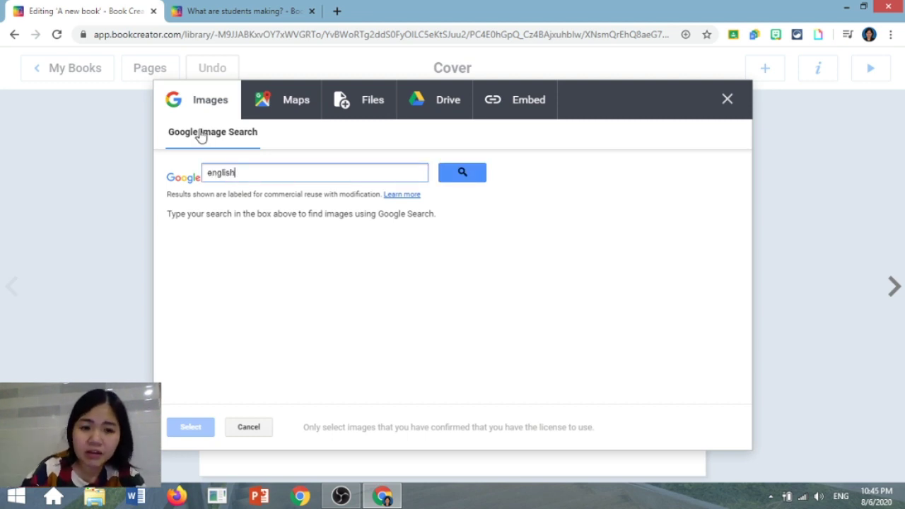
click(469, 172)
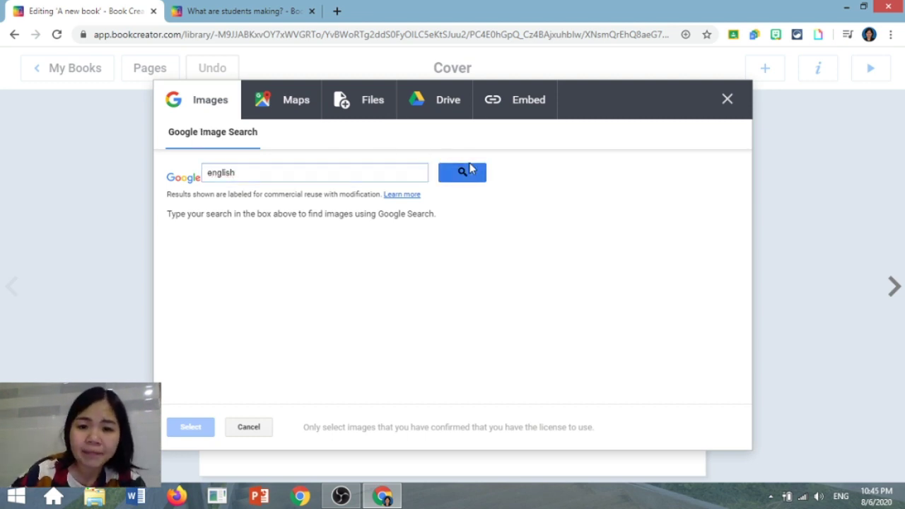
Scroll through the 'english' results and choose the classroom photo
scroll(428, 255, down, 3)
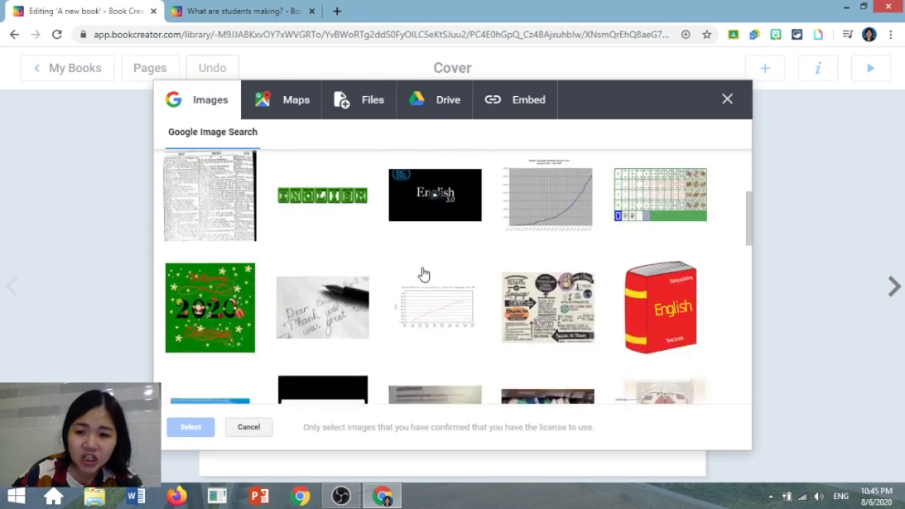
scroll(421, 273, down, 3)
scroll(421, 274, up, 1)
scroll(460, 276, up, 3)
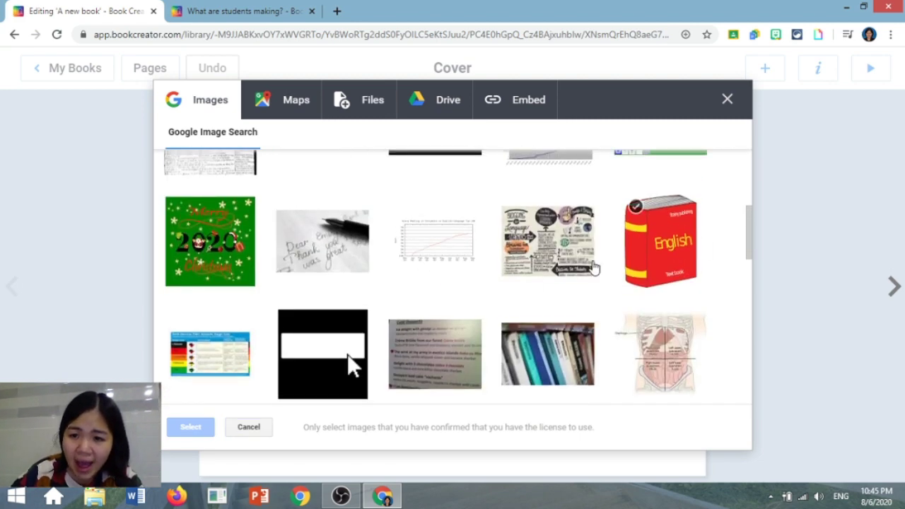
scroll(495, 277, down, 4)
scroll(566, 283, down, 3)
scroll(565, 287, down, 1)
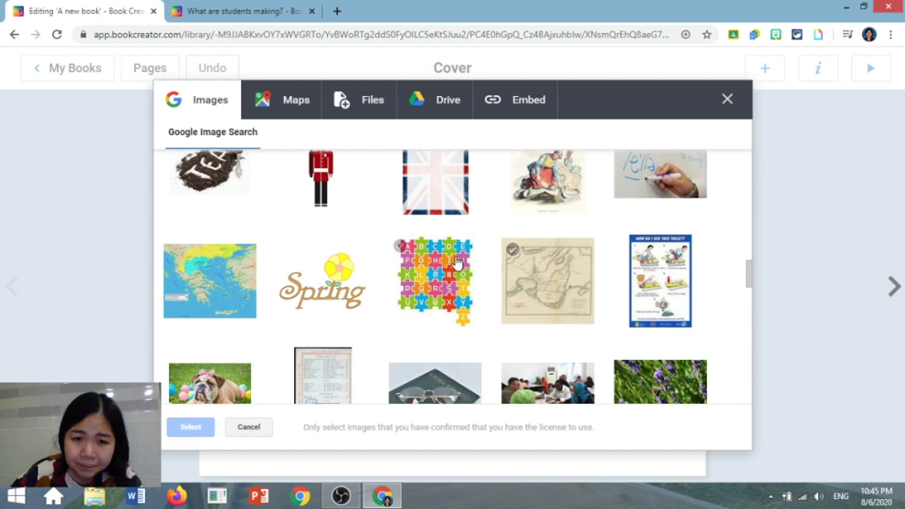
scroll(399, 261, down, 3)
scroll(344, 253, down, 3)
scroll(414, 262, down, 3)
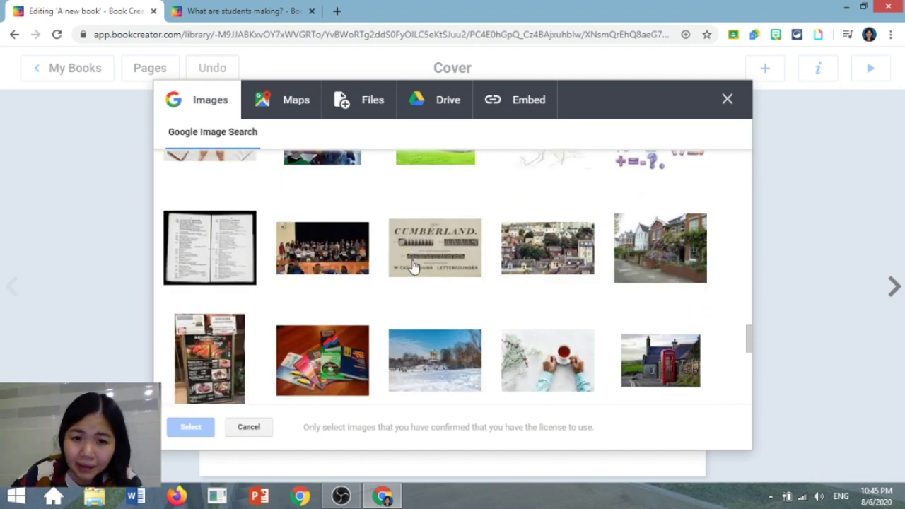
scroll(399, 264, down, 3)
scroll(398, 272, down, 3)
scroll(399, 276, down, 1)
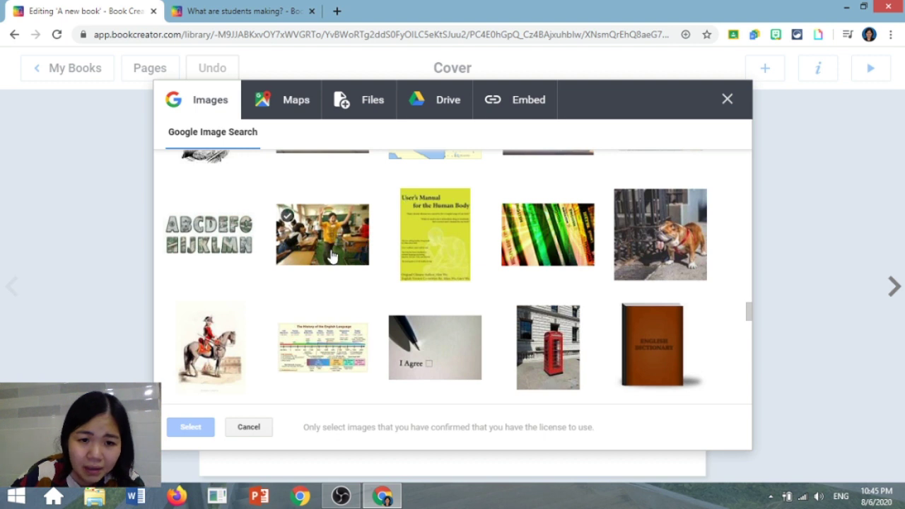
click(322, 341)
click(348, 216)
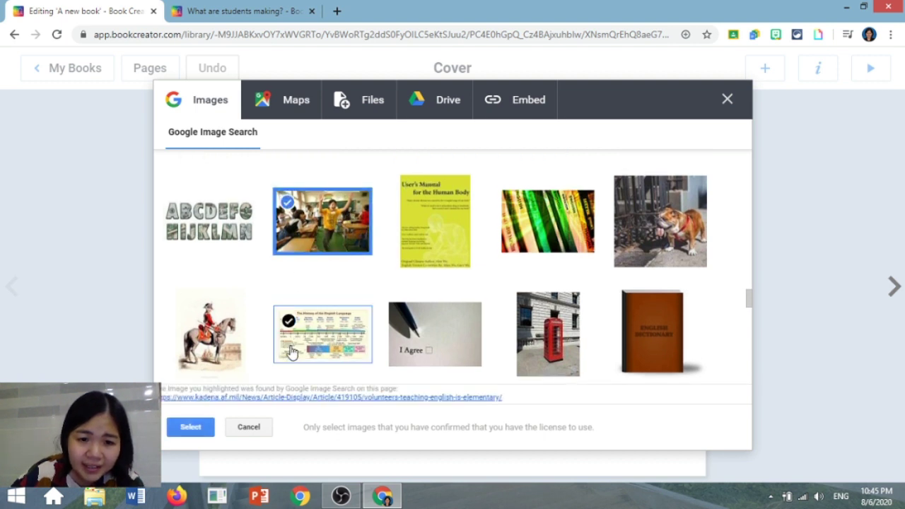
Insert the classroom photo and arrange it beside the guard figure on the cover
click(191, 428)
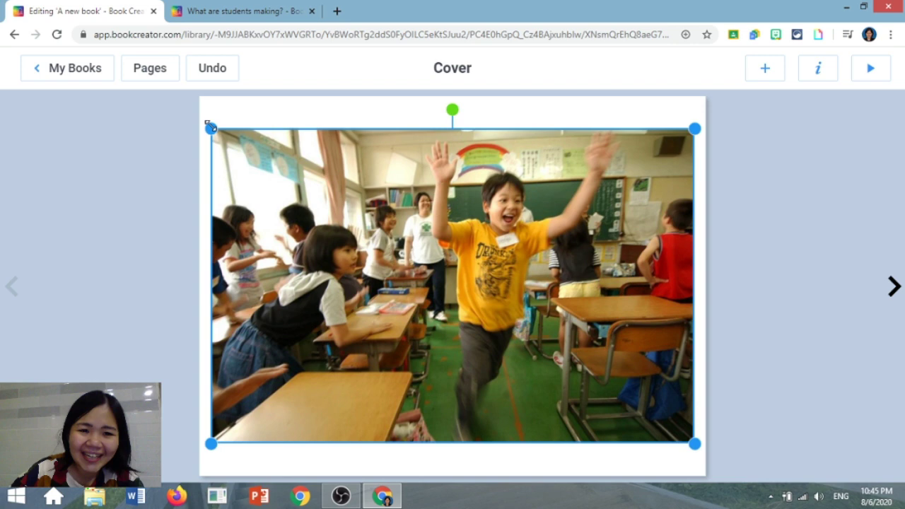
drag(211, 129, 469, 296)
drag(529, 329, 451, 239)
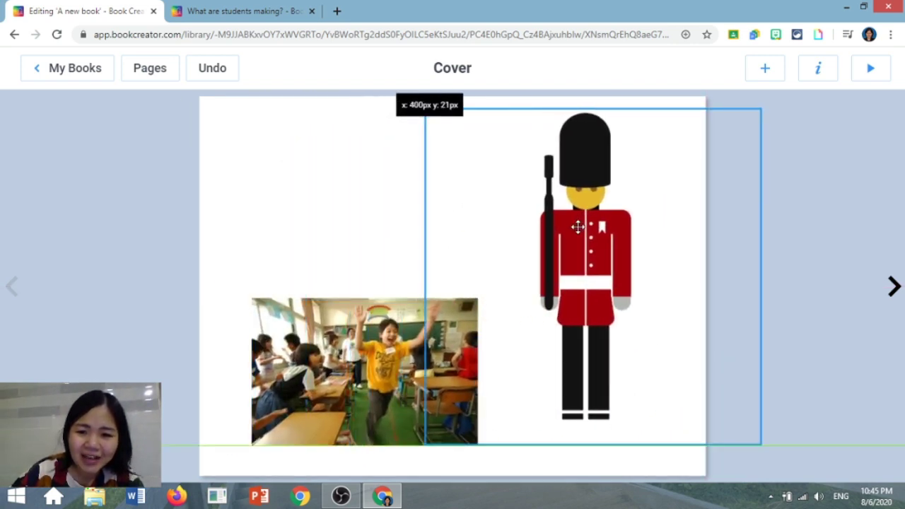
drag(451, 238, 592, 253)
mouse_move(391, 327)
mouse_down()
mouse_move(371, 334)
mouse_move(378, 329)
mouse_up()
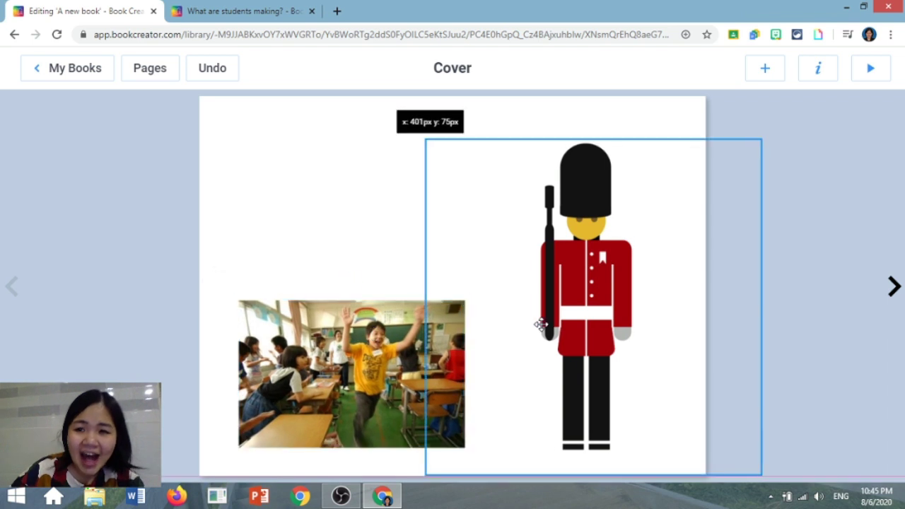
drag(544, 324, 531, 320)
click(765, 68)
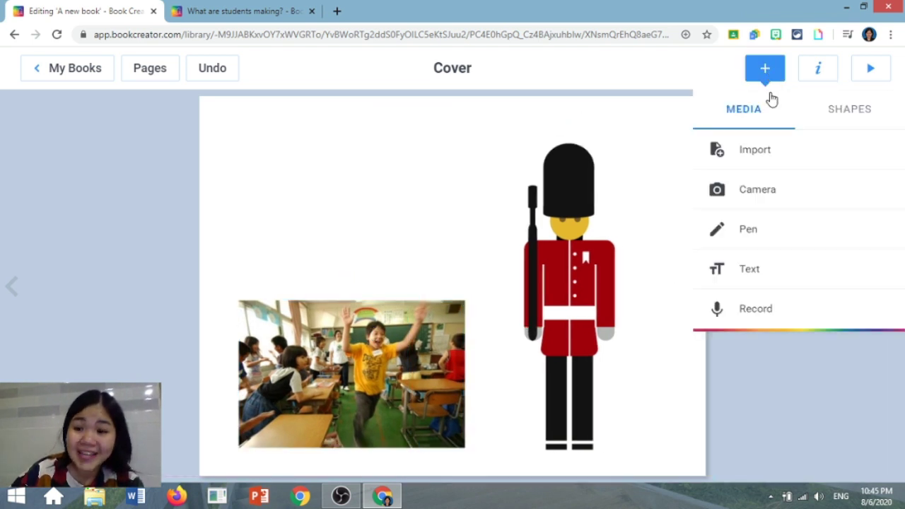
Handwrite 'English' with the pen at the cover's top-left, then erase it
click(756, 234)
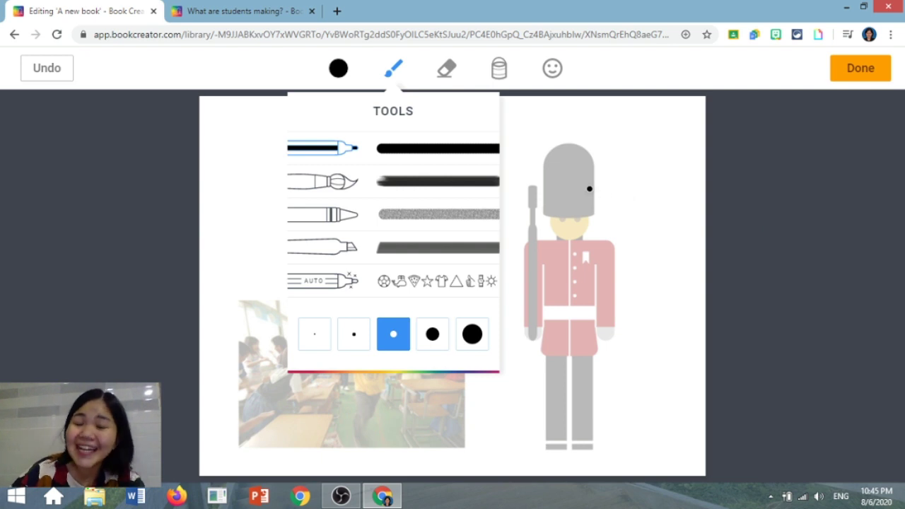
click(632, 137)
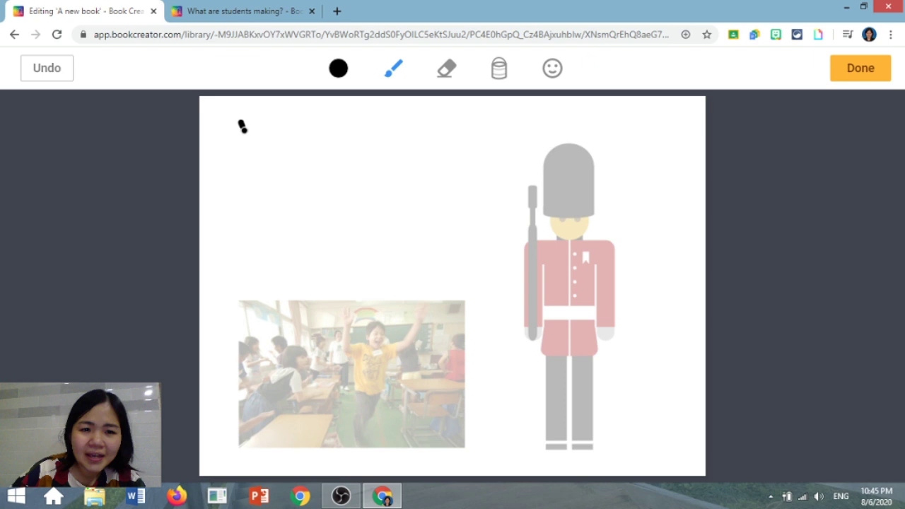
drag(242, 123, 274, 116)
click(259, 144)
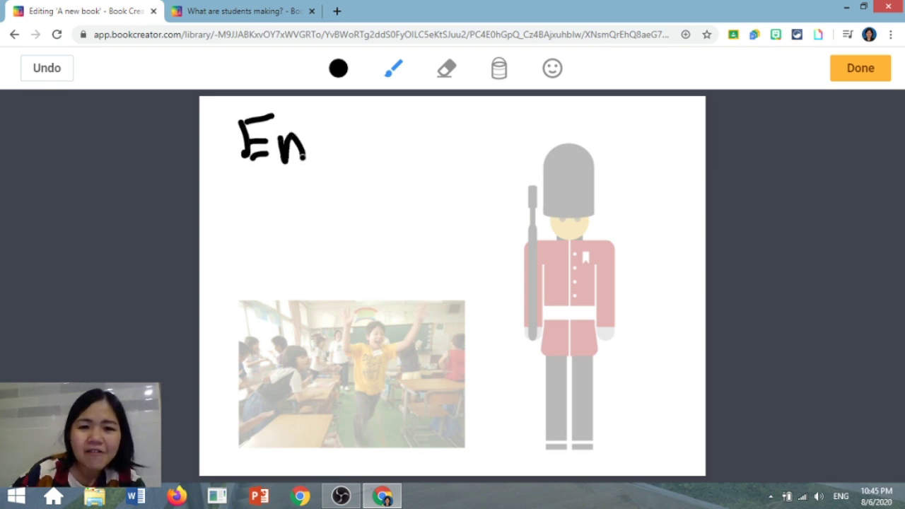
drag(338, 134, 333, 204)
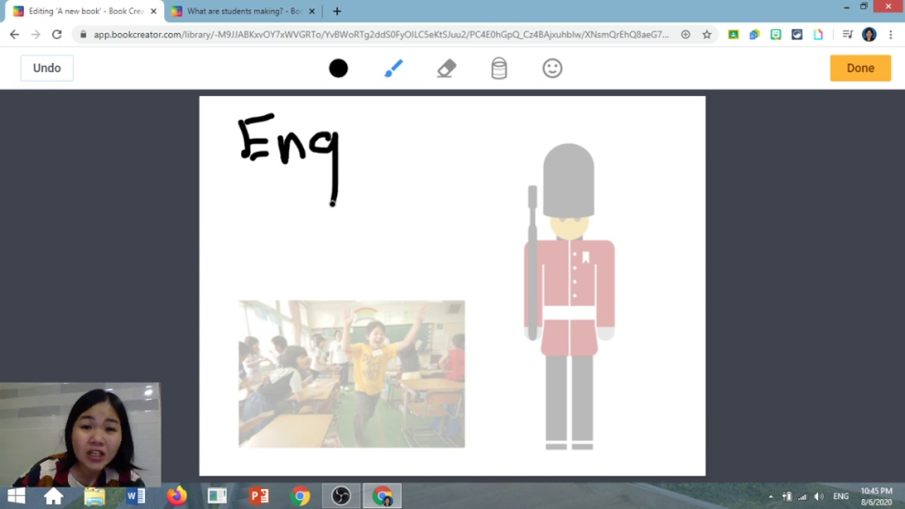
drag(348, 113, 359, 169)
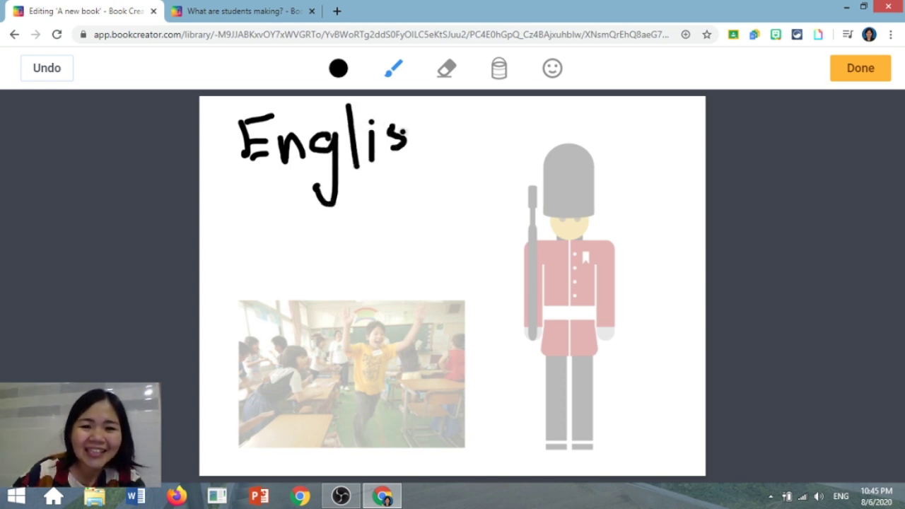
drag(416, 102, 417, 142)
click(418, 149)
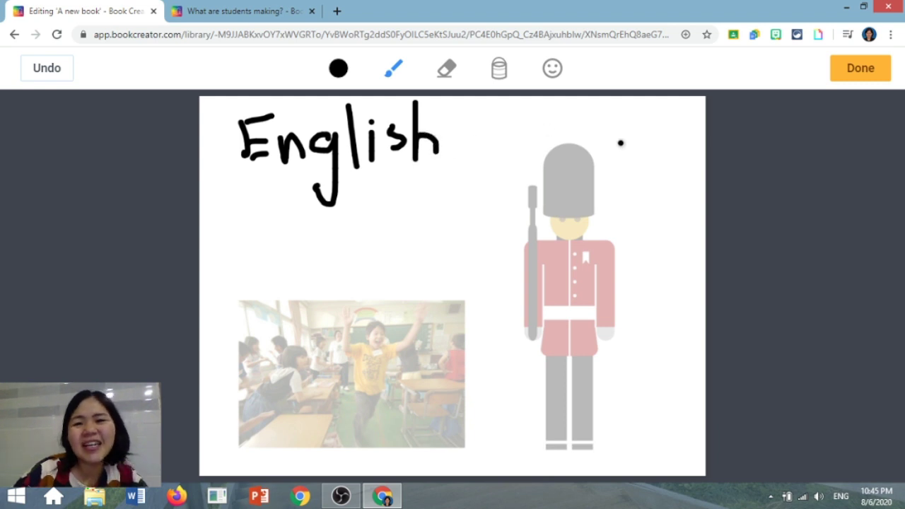
click(447, 68)
mouse_move(429, 125)
mouse_down()
mouse_move(370, 118)
mouse_move(272, 171)
mouse_move(325, 162)
mouse_move(295, 206)
mouse_move(443, 176)
mouse_move(400, 162)
mouse_move(410, 107)
mouse_move(372, 106)
mouse_move(307, 190)
mouse_move(261, 137)
mouse_move(287, 113)
mouse_move(257, 155)
mouse_move(230, 130)
mouse_move(311, 202)
mouse_move(395, 142)
mouse_move(415, 99)
mouse_up()
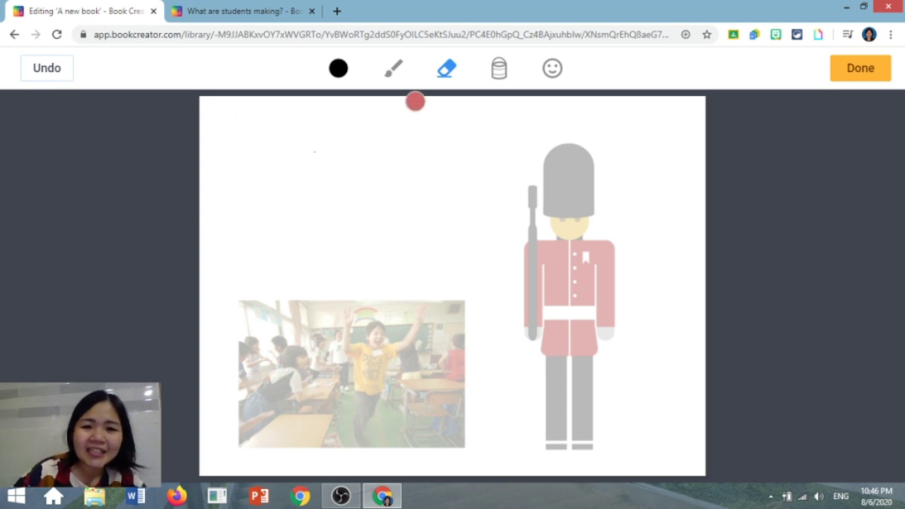
Try filling the page background light pink, then undo the fill
click(499, 76)
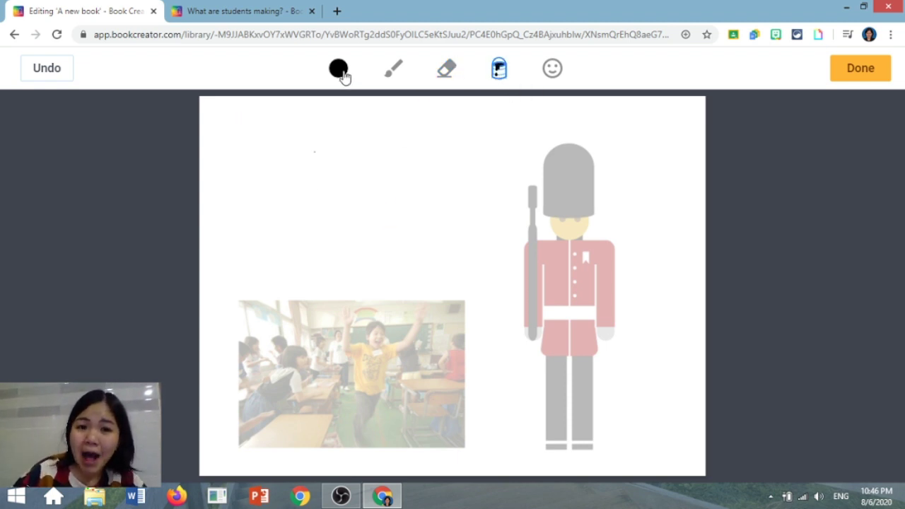
click(340, 70)
click(419, 155)
click(534, 182)
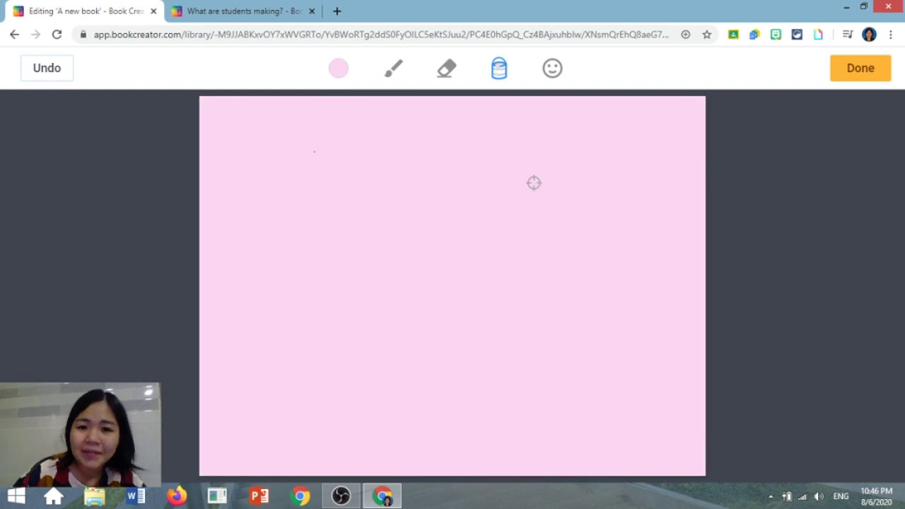
key(ctrl+z)
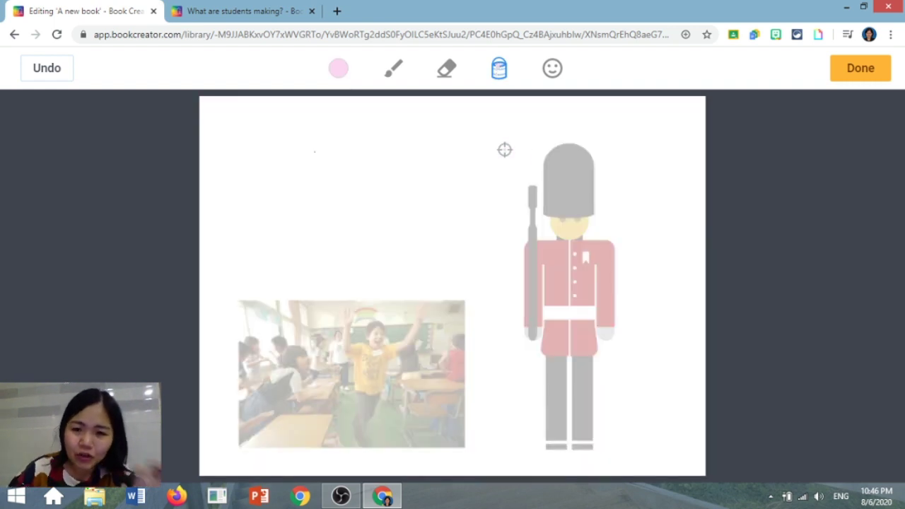
Browse the emoji categories and close the panel without adding one
click(552, 68)
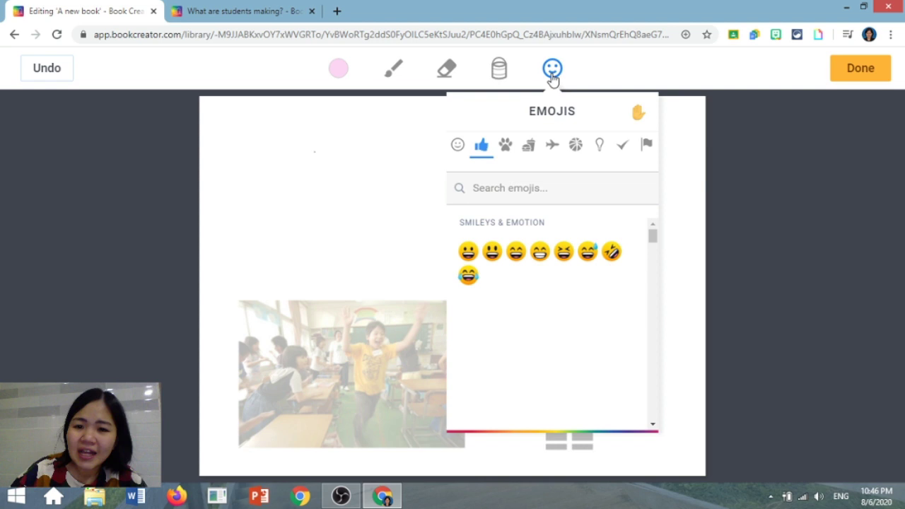
scroll(553, 311, down, 5)
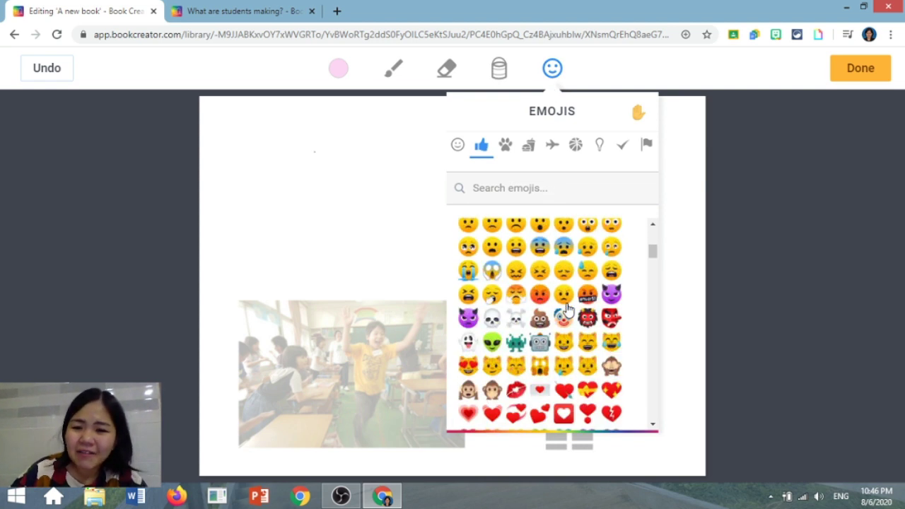
click(552, 145)
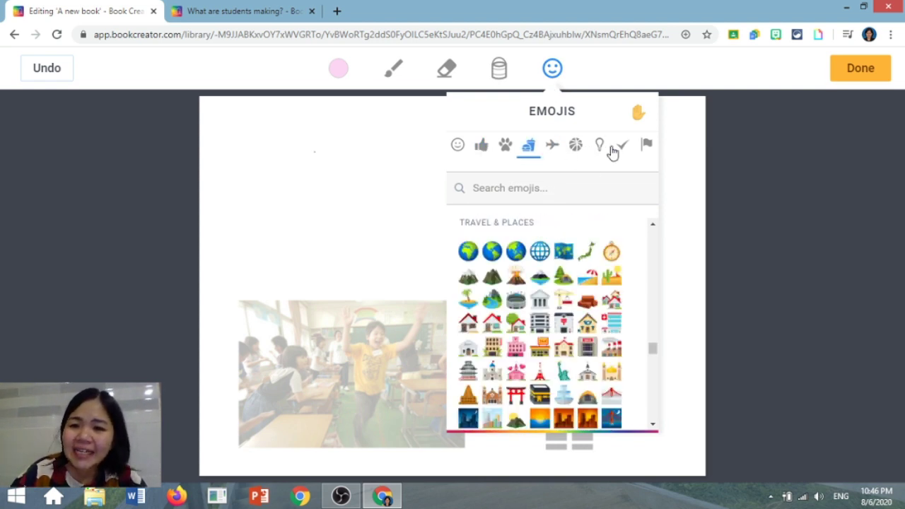
click(600, 147)
click(623, 146)
click(557, 151)
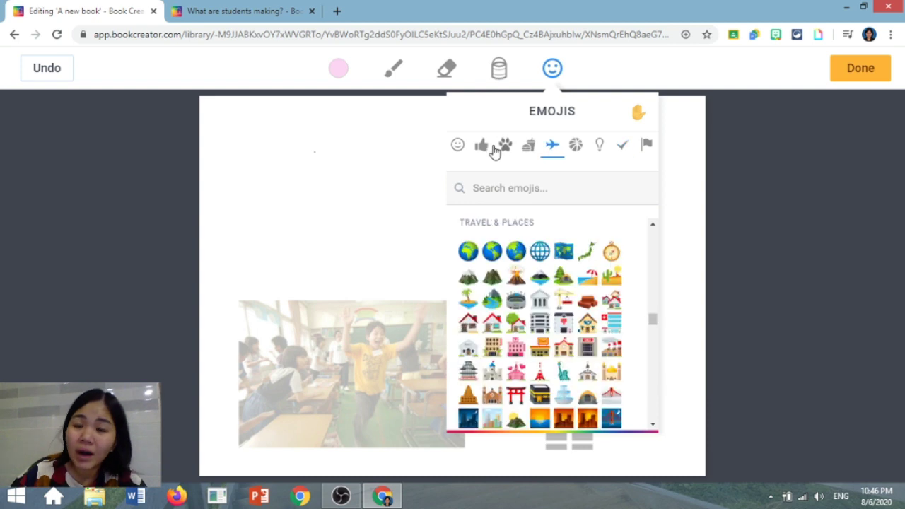
click(505, 147)
click(729, 148)
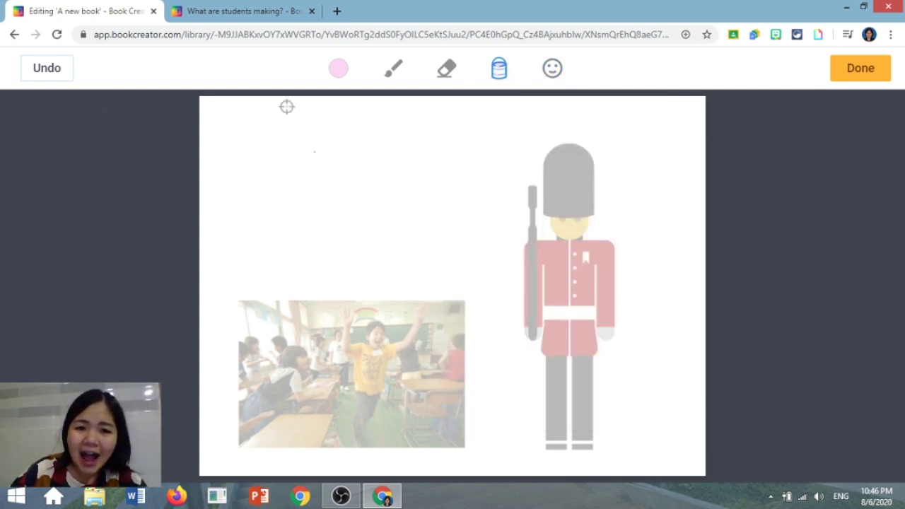
Undo all remaining drawing strokes and exit drawing mode
click(48, 71)
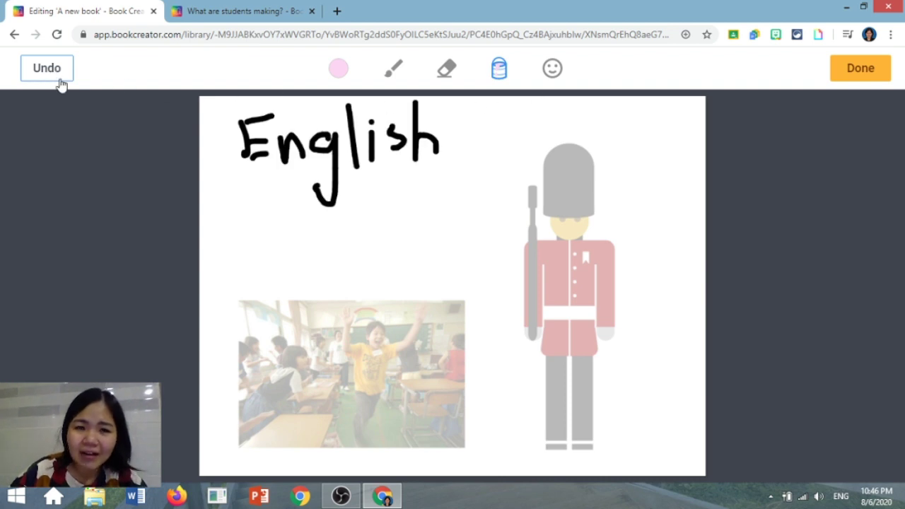
click(58, 74)
click(59, 75)
click(60, 75)
click(59, 75)
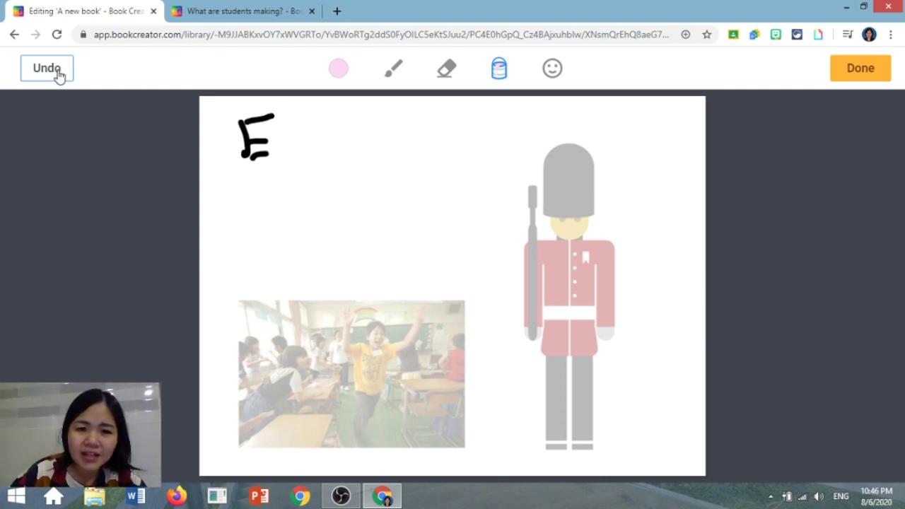
click(58, 74)
click(58, 73)
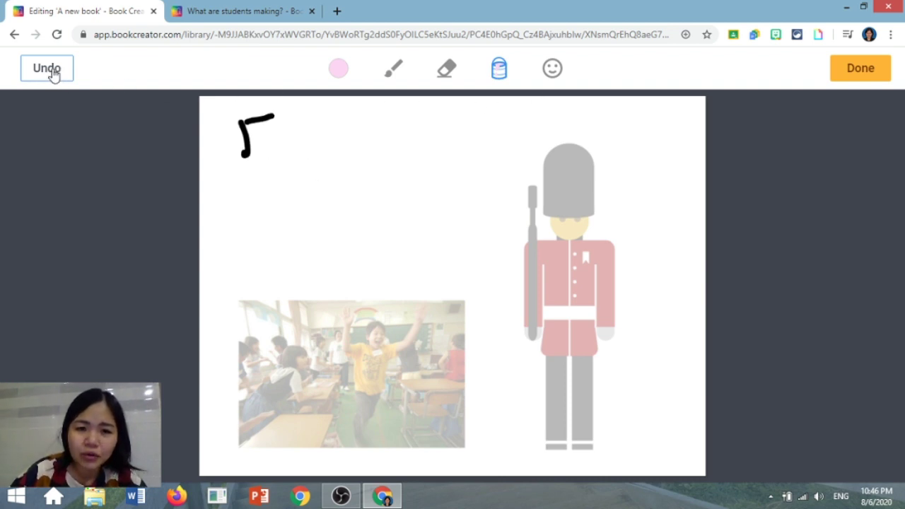
click(860, 72)
click(768, 75)
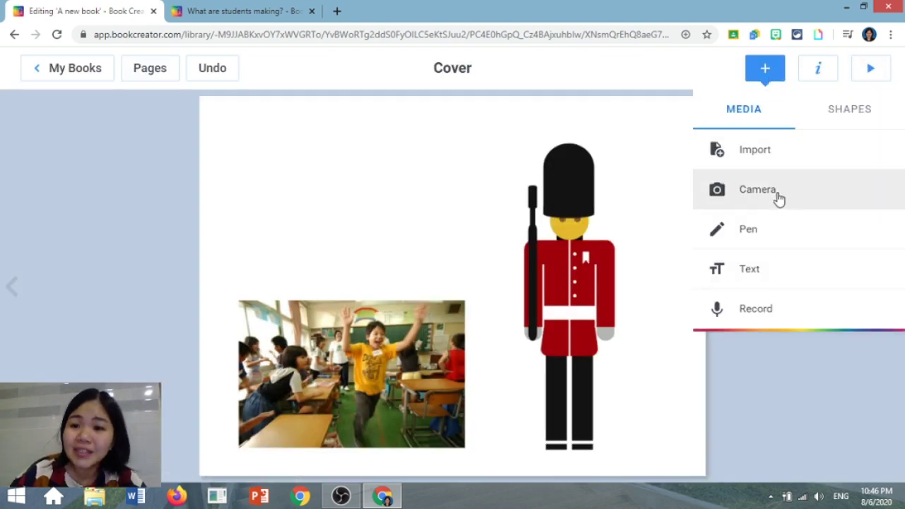
Add a bold italic text box reading 'English' to the cover
click(783, 265)
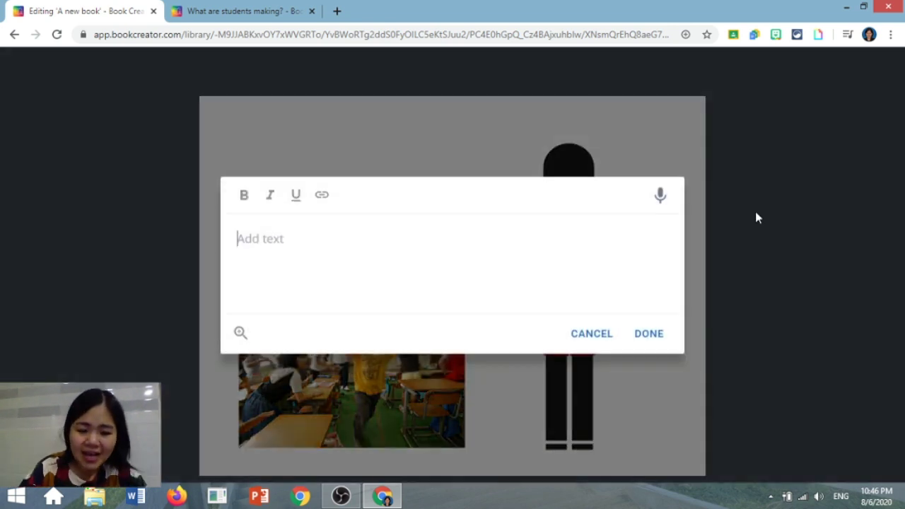
text(engli)
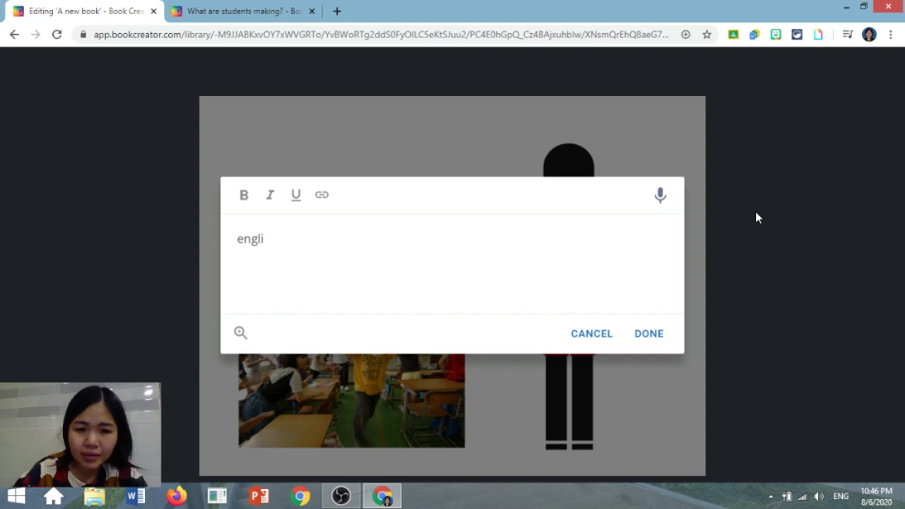
key(BackSpace)
text(En)
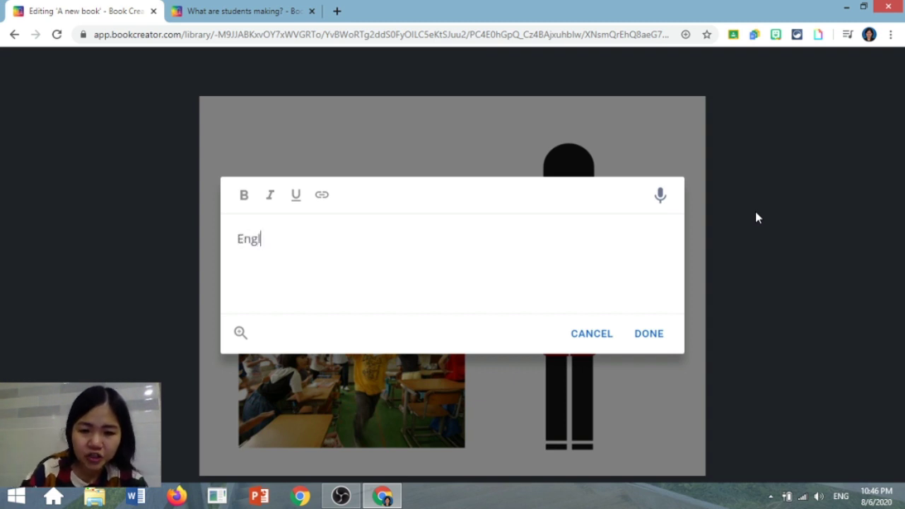
click(242, 196)
click(272, 199)
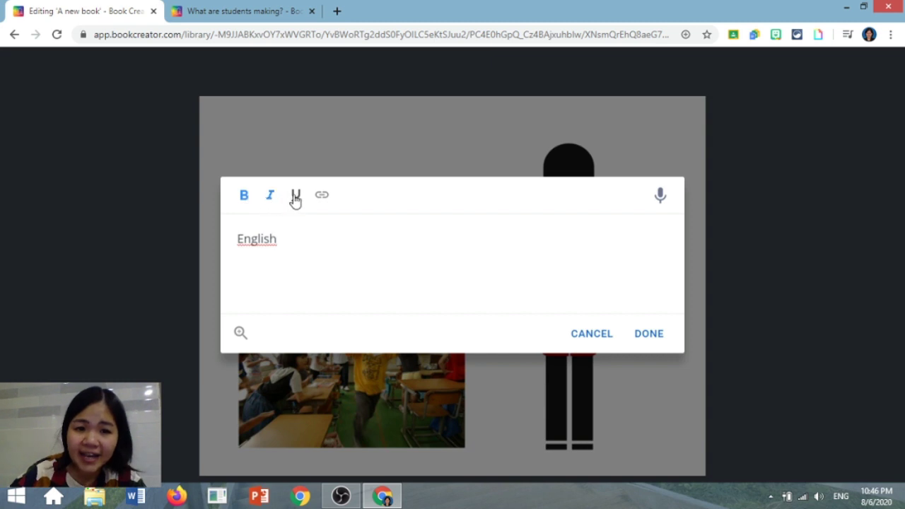
click(657, 344)
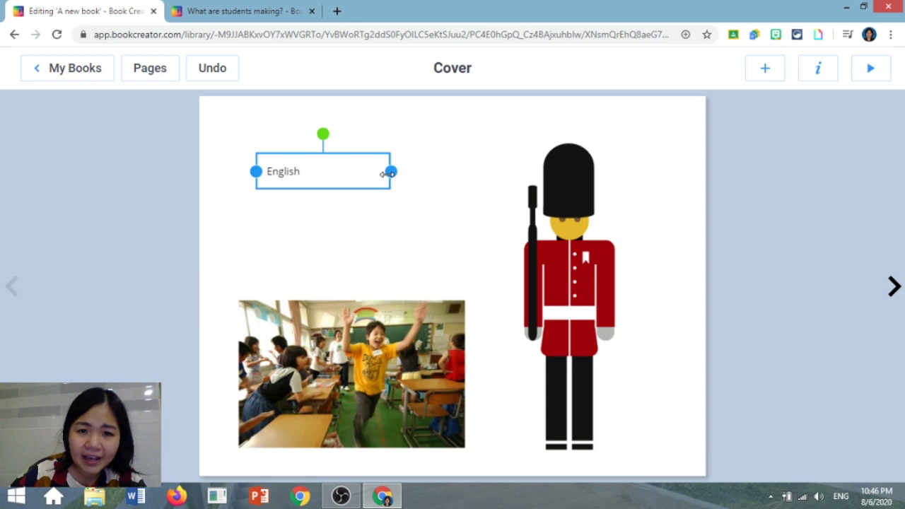
Widen the 'English' text box and move it to the cover's top-left corner
drag(388, 173, 453, 172)
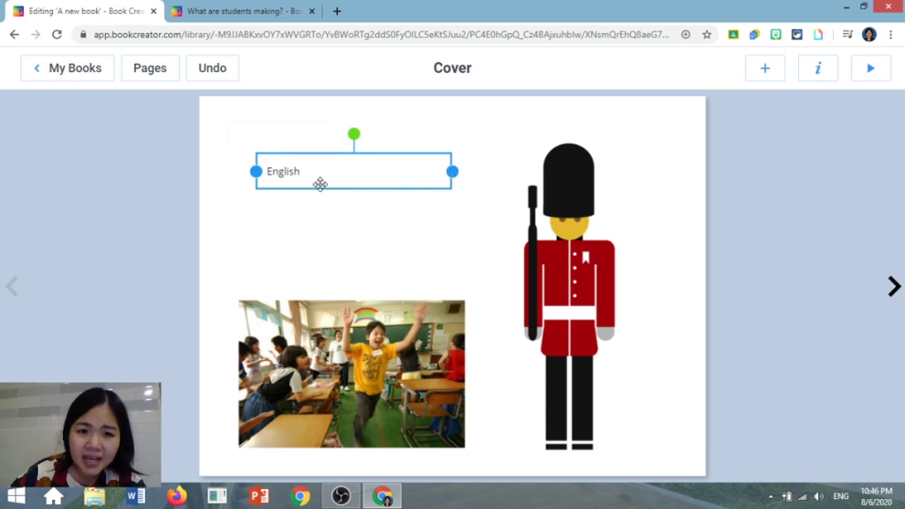
double_click(284, 168)
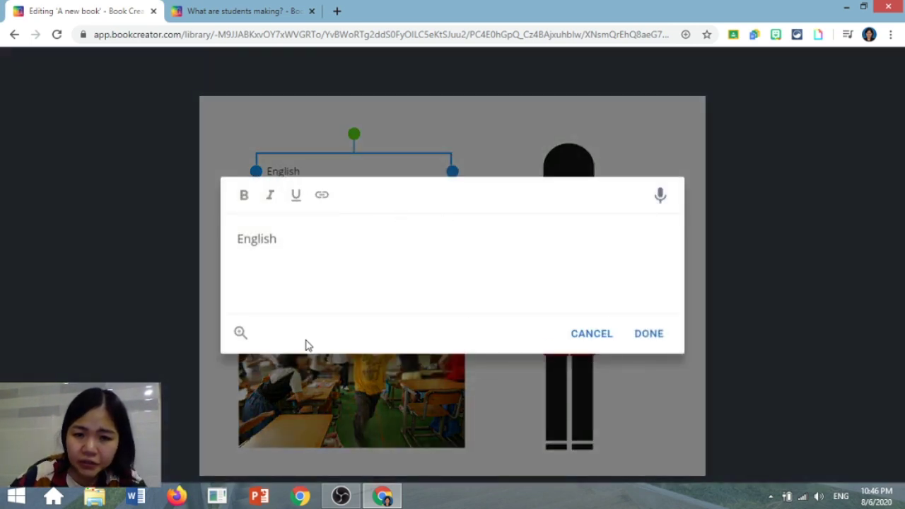
click(240, 334)
click(239, 334)
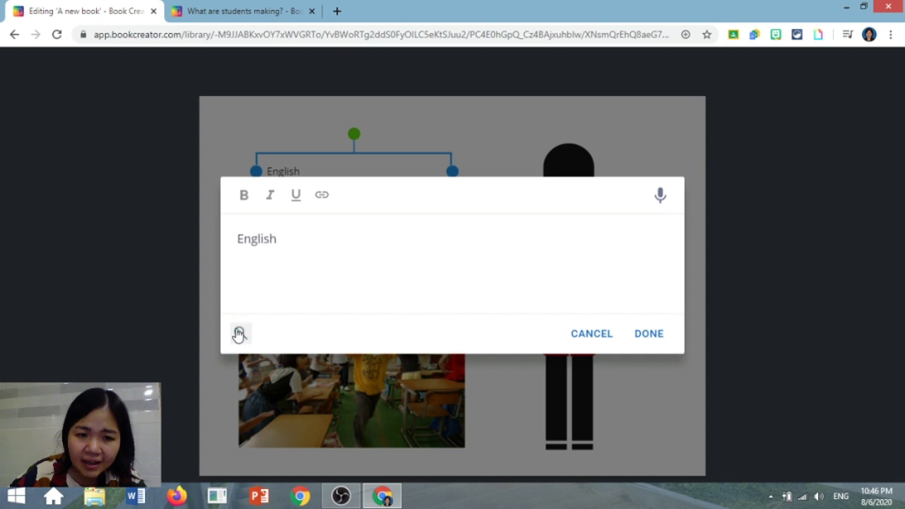
click(651, 335)
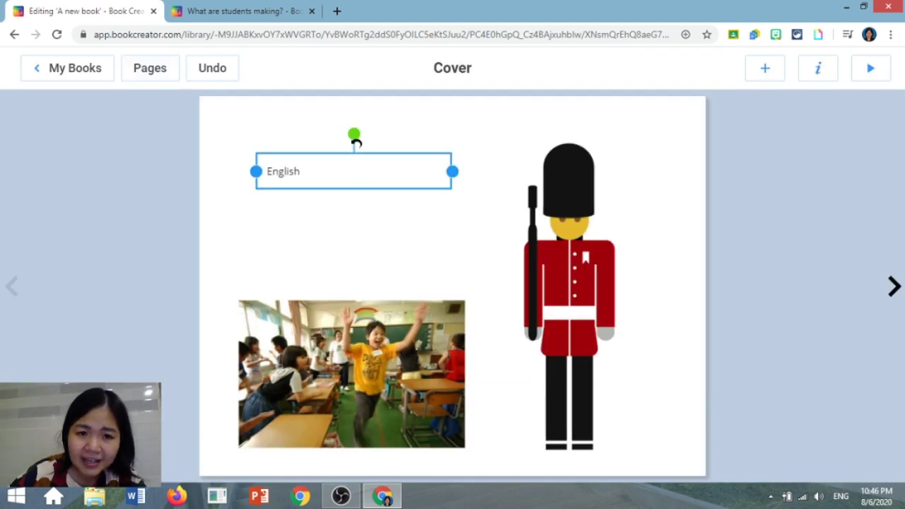
drag(372, 153, 341, 129)
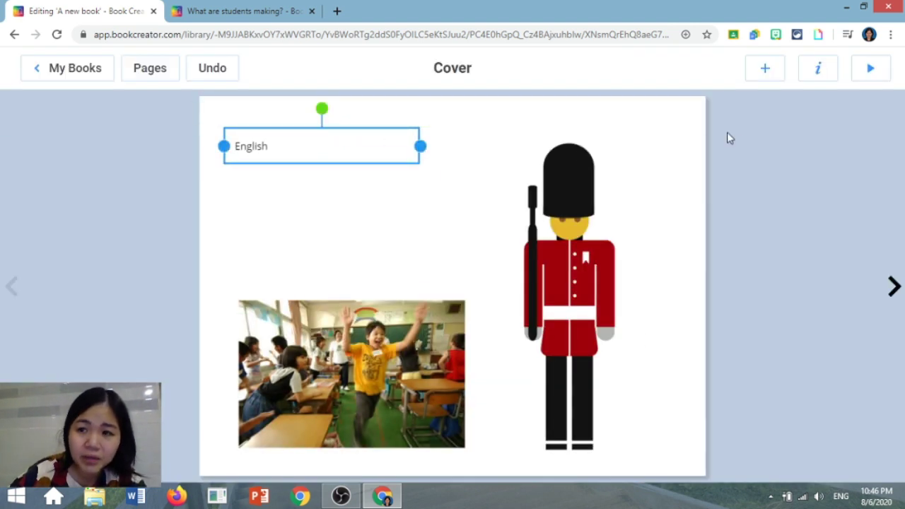
Record a voice clip, play it back, keep it, and place its icon bottom-right
click(765, 70)
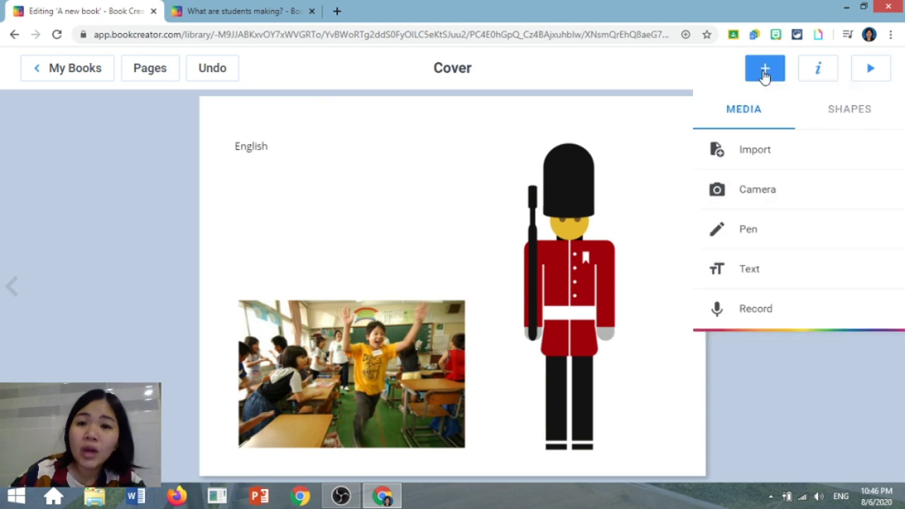
click(771, 315)
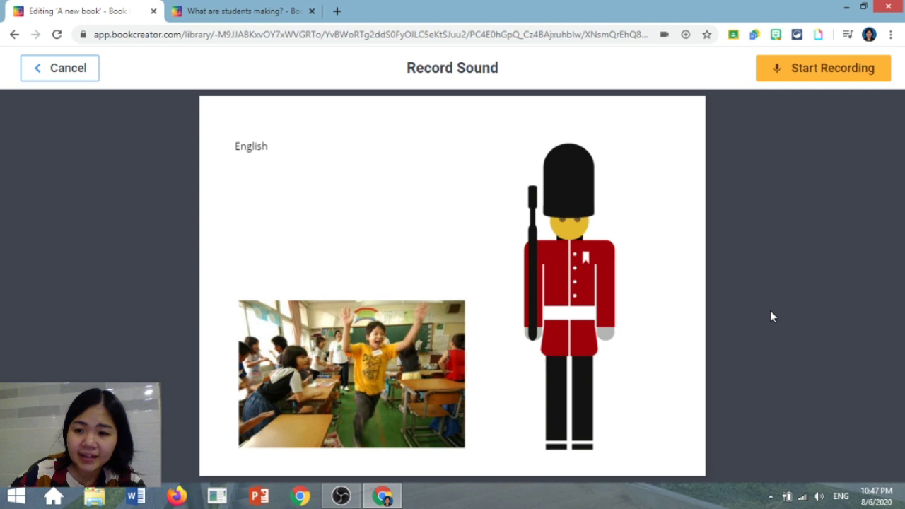
click(828, 74)
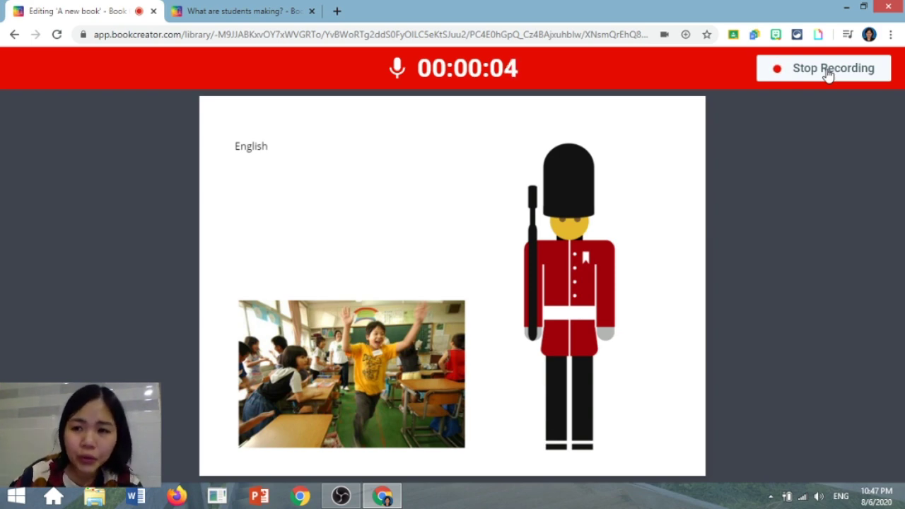
click(829, 70)
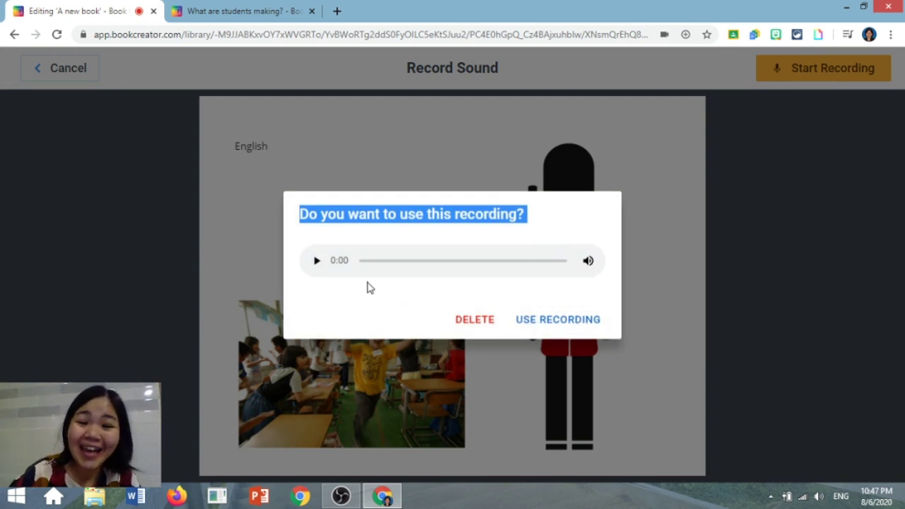
click(317, 261)
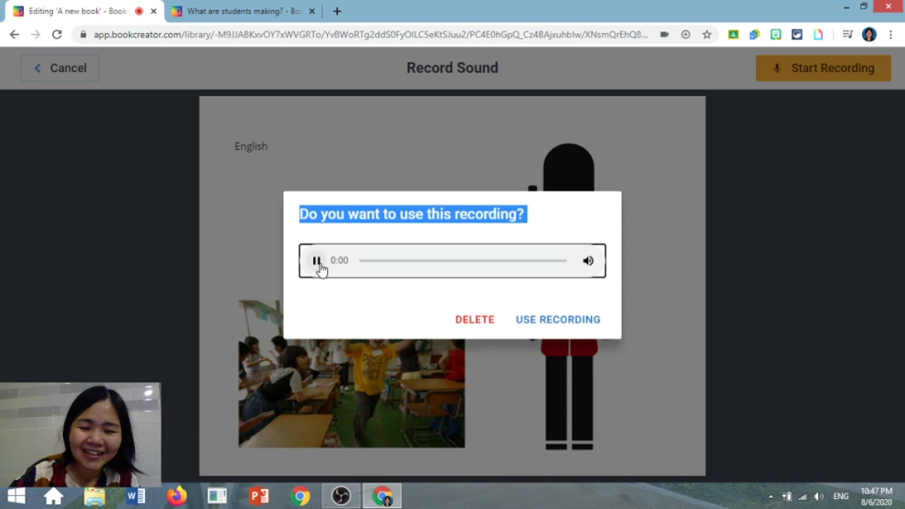
click(567, 322)
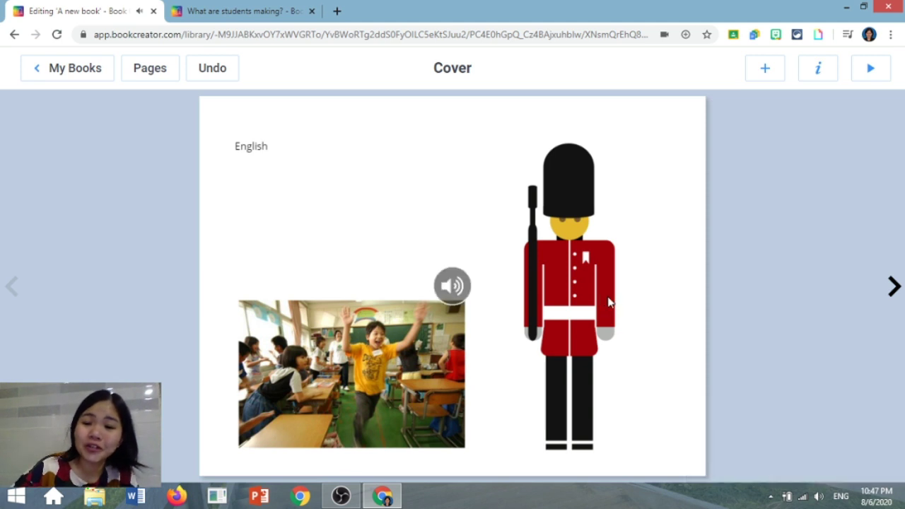
mouse_move(457, 297)
mouse_down()
mouse_move(688, 333)
mouse_move(691, 454)
mouse_up()
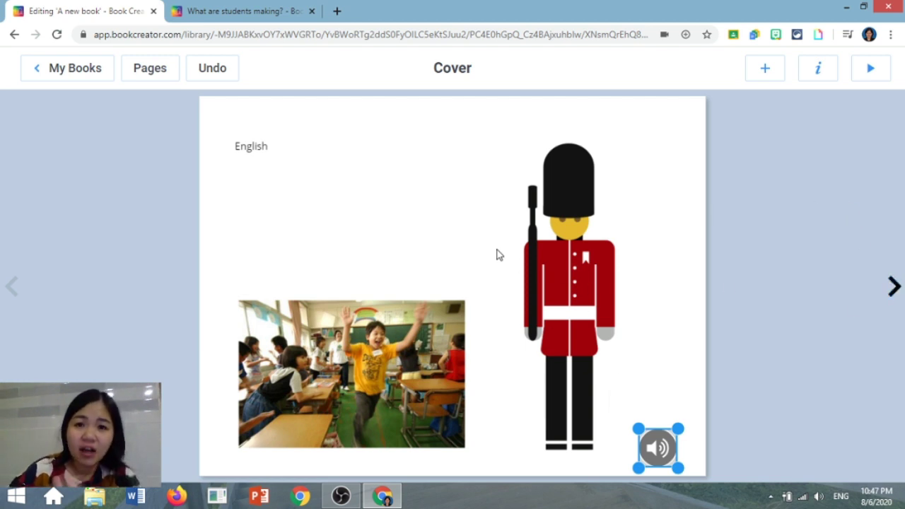
Delete the star, emoji and sound icon from page 2, leaving only the chart
click(892, 285)
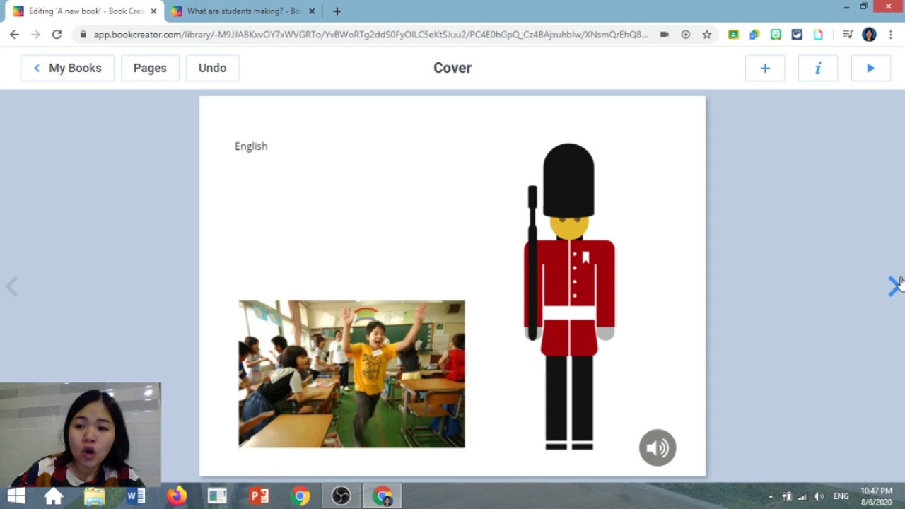
click(578, 179)
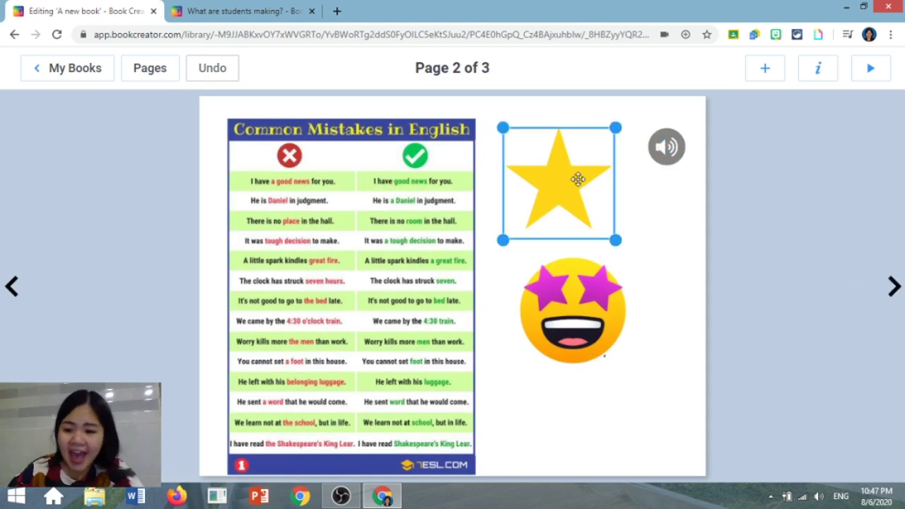
key(Delete)
click(573, 311)
key(Delete)
click(664, 150)
key(Delete)
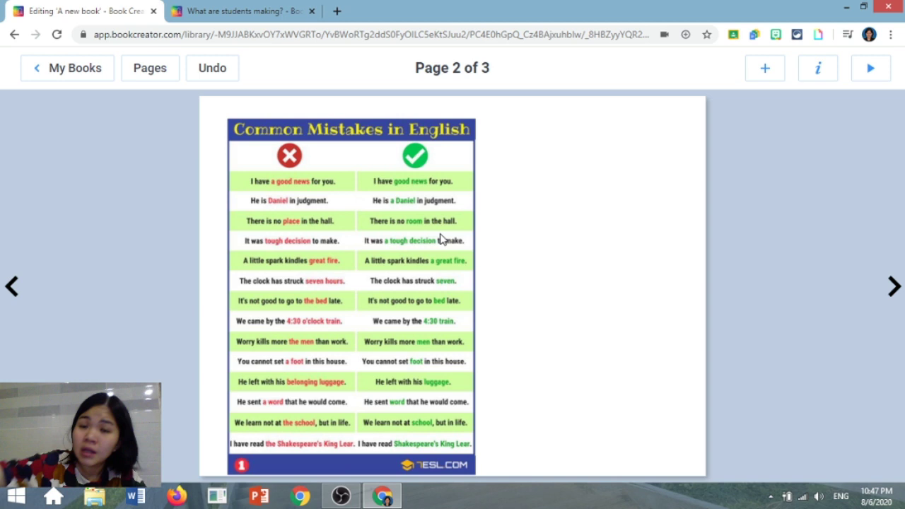
click(894, 287)
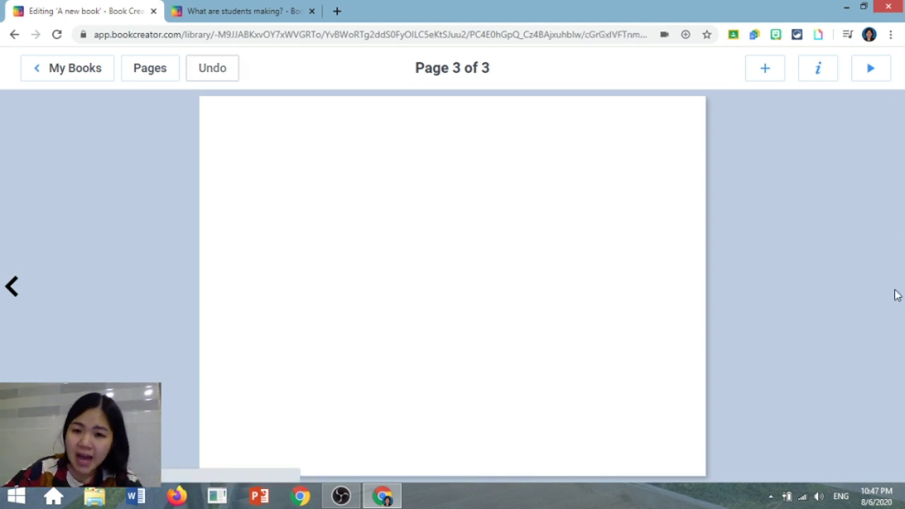
Import the chart image 2.png from the computer onto page 3
click(769, 73)
click(771, 145)
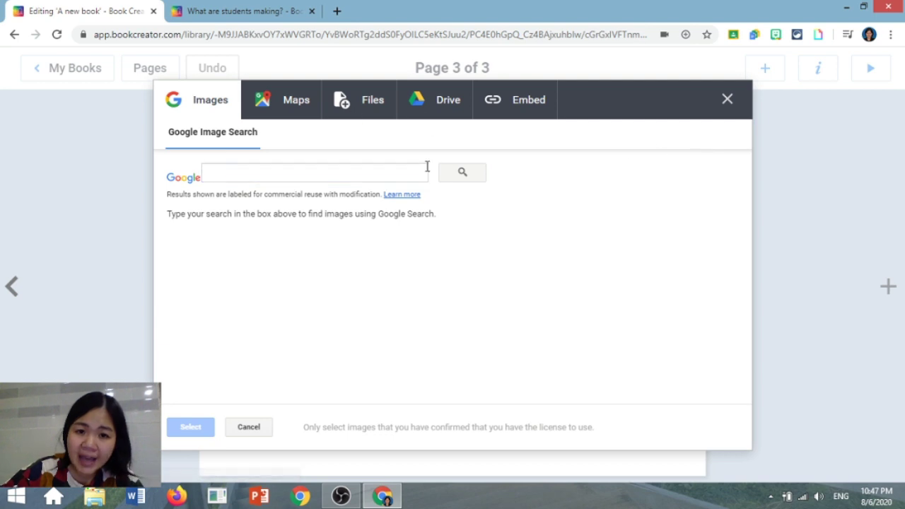
click(362, 100)
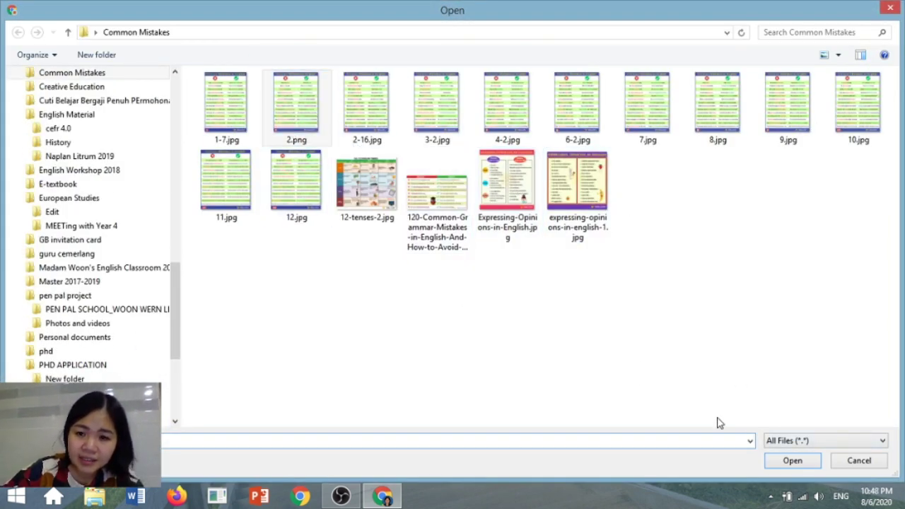
click(808, 465)
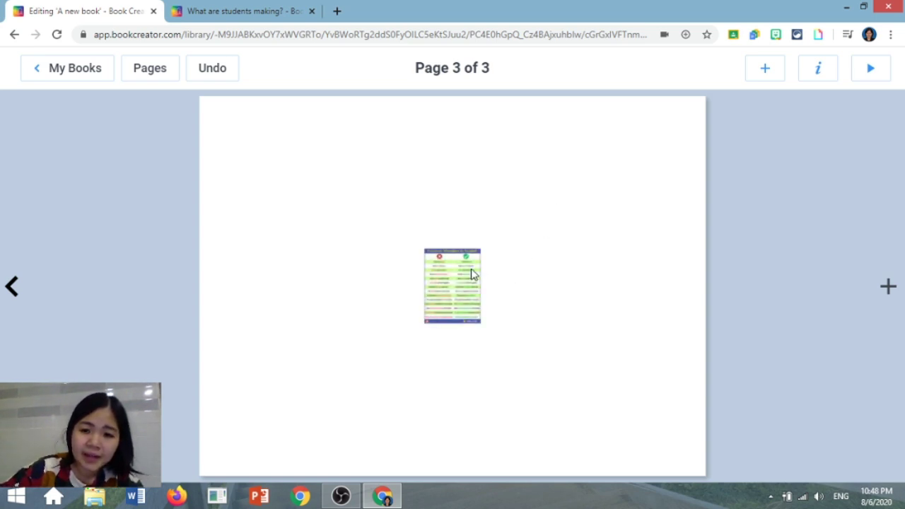
Enlarge and centre the chart to fill page 3, then add a blank page 4
drag(473, 274, 361, 183)
drag(372, 232, 577, 449)
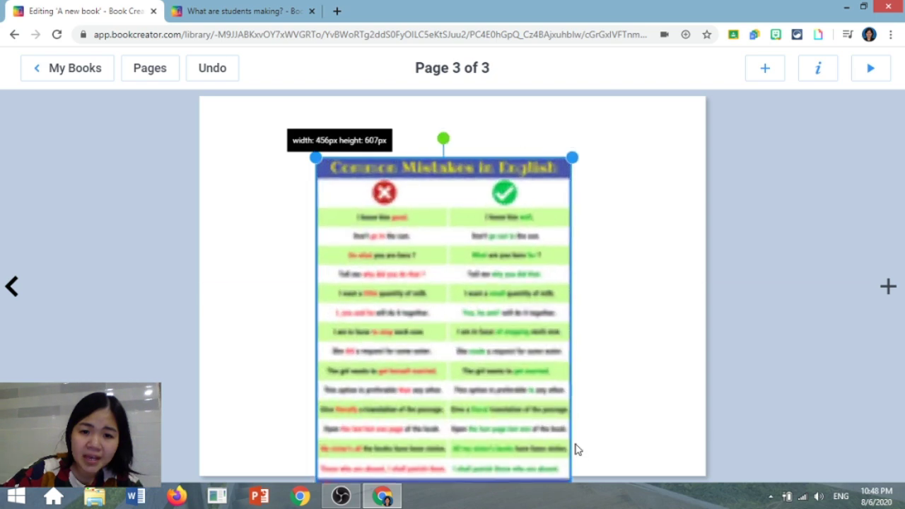
drag(488, 379, 516, 355)
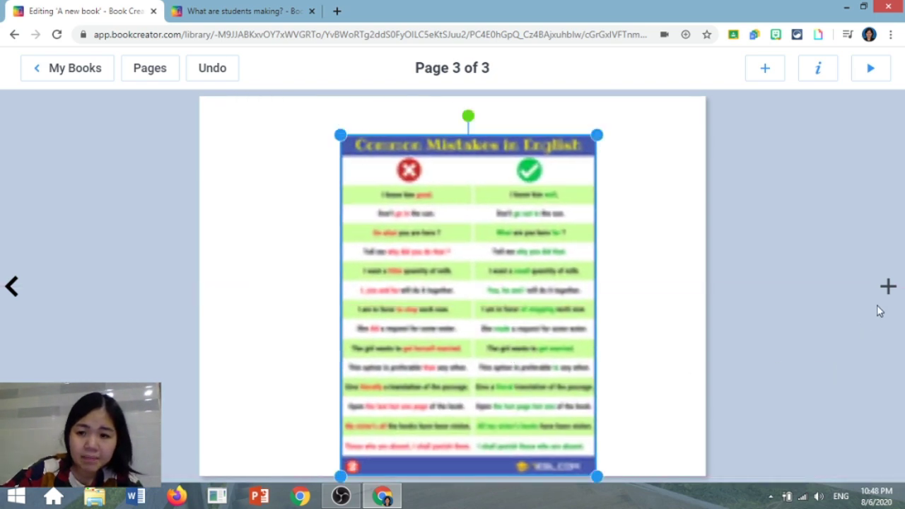
click(877, 305)
click(889, 287)
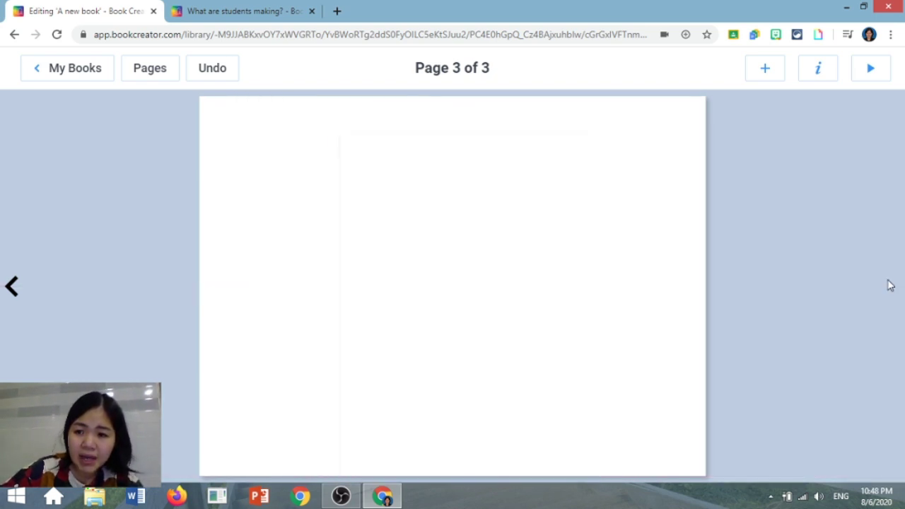
Import the chart image 2-16.jpg from the computer onto page 4
click(764, 75)
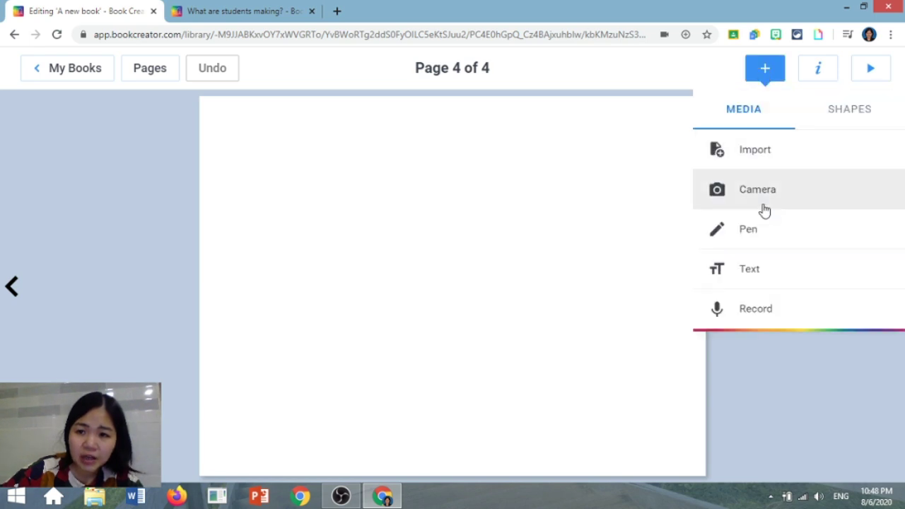
click(767, 160)
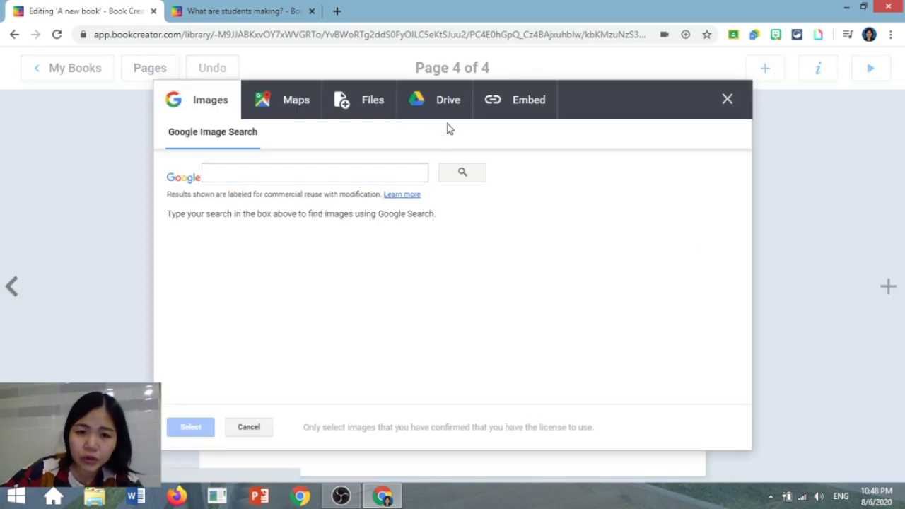
click(387, 110)
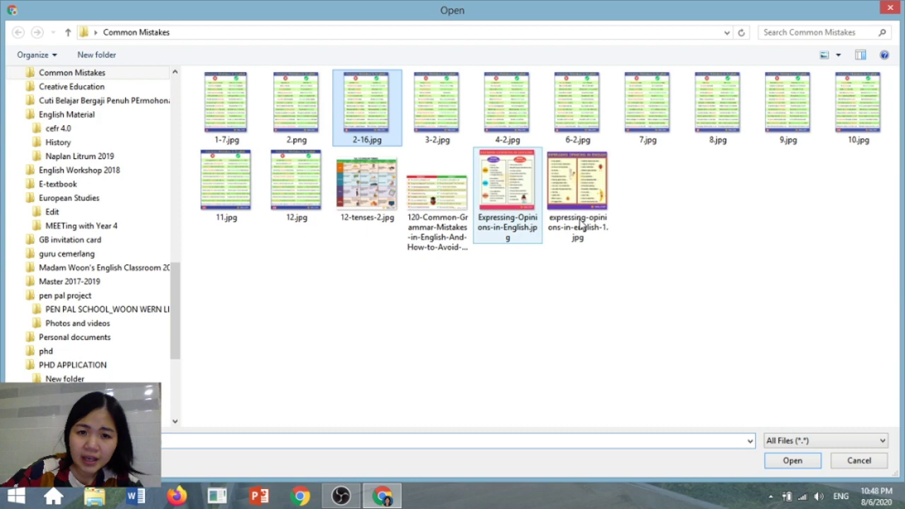
click(792, 460)
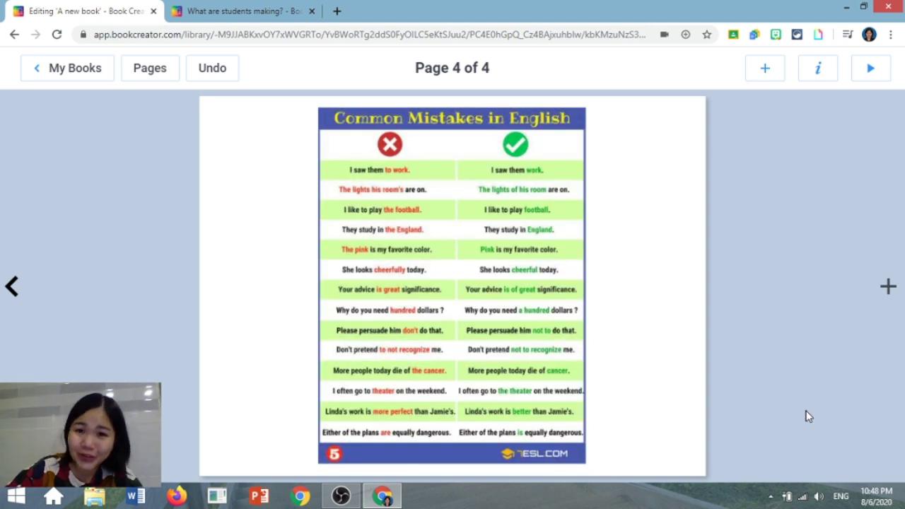
click(766, 70)
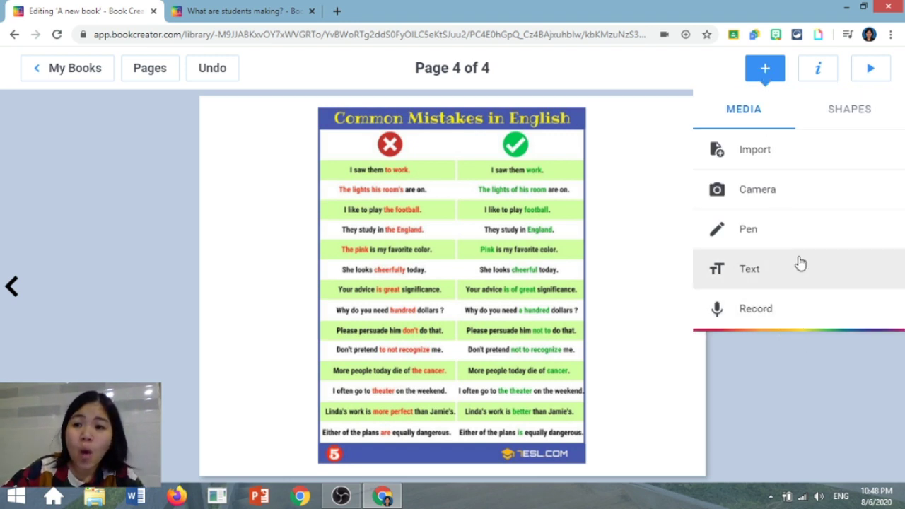
Place a pink circle at the top right and a yellow star beside page 4's chart
click(848, 113)
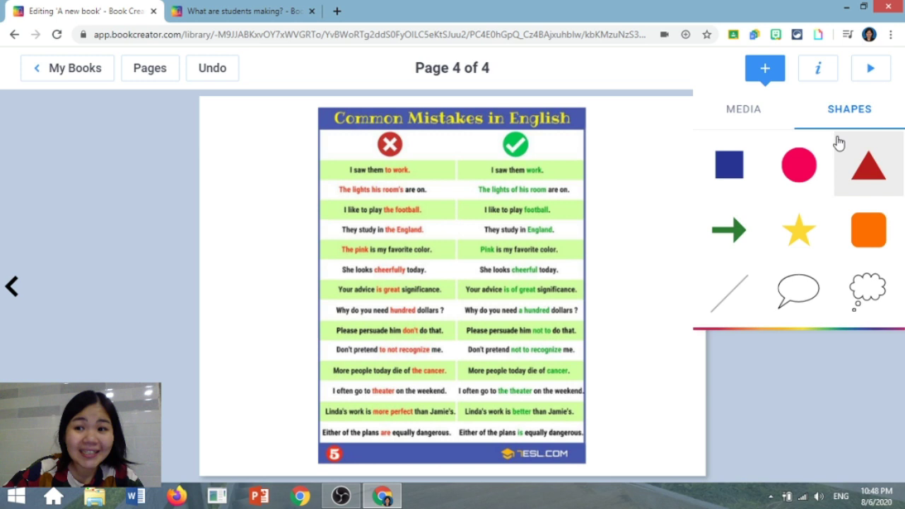
mouse_move(799, 165)
mouse_down()
mouse_move(692, 143)
mouse_move(679, 152)
mouse_up()
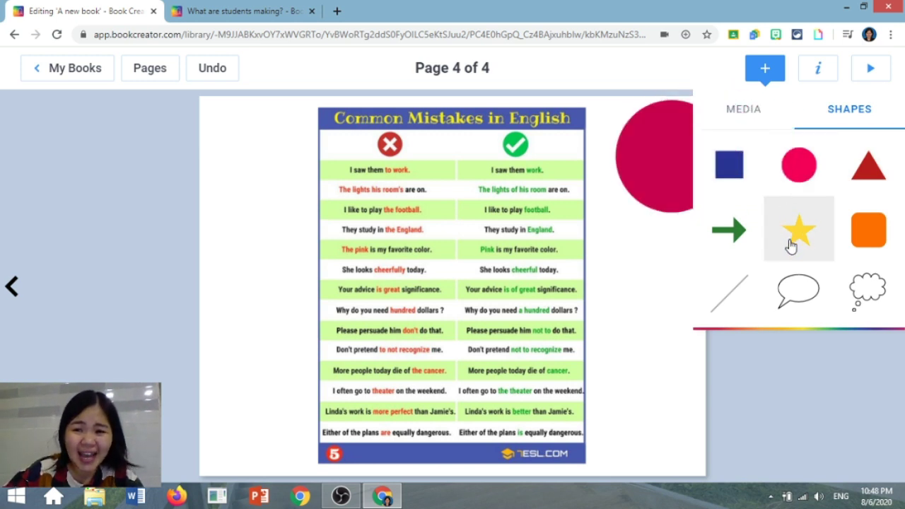
mouse_move(796, 237)
mouse_down()
mouse_move(638, 222)
mouse_move(645, 211)
mouse_up()
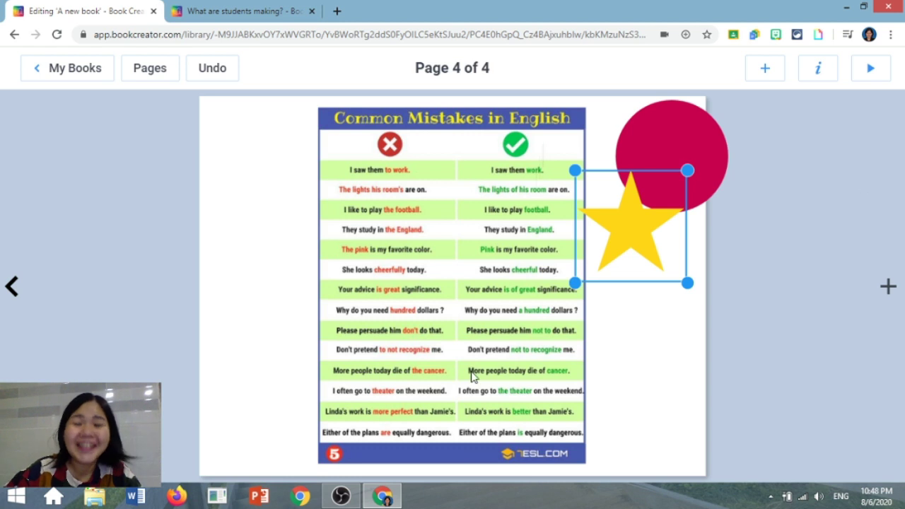
Add a cloud thought bubble shape beside the chart on page 3
click(18, 287)
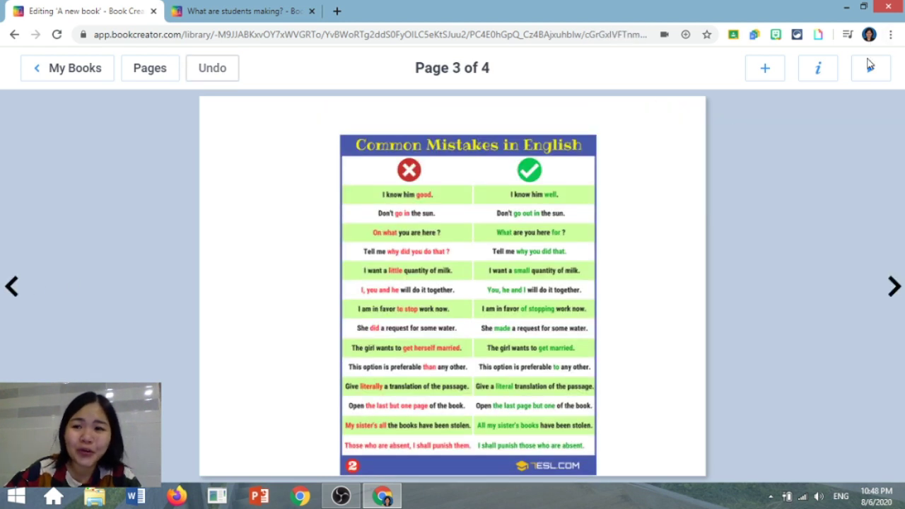
click(778, 74)
click(850, 109)
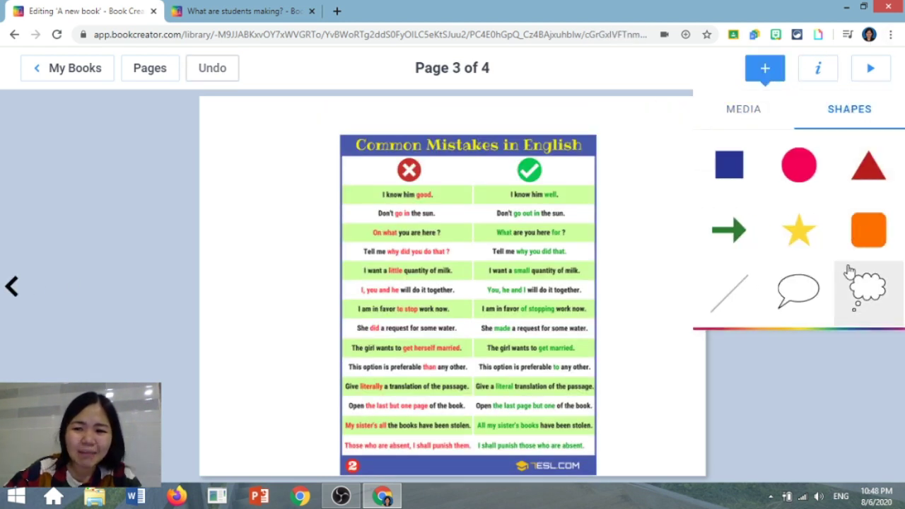
click(862, 293)
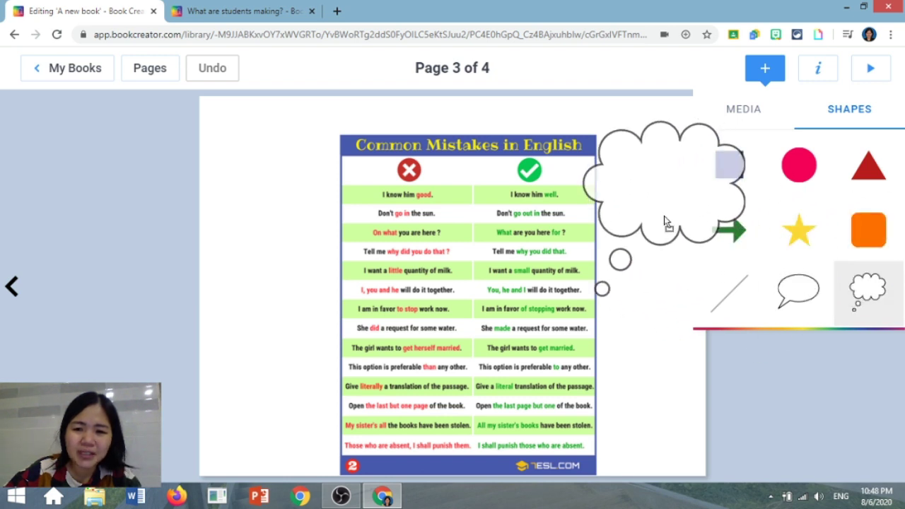
click(841, 376)
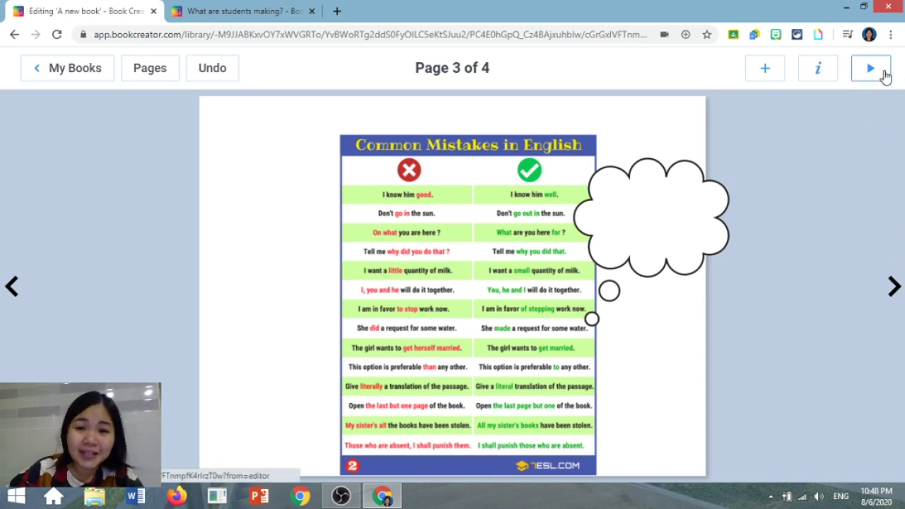
Play the book in read mode, test Read to me, then have the cover read aloud
click(882, 74)
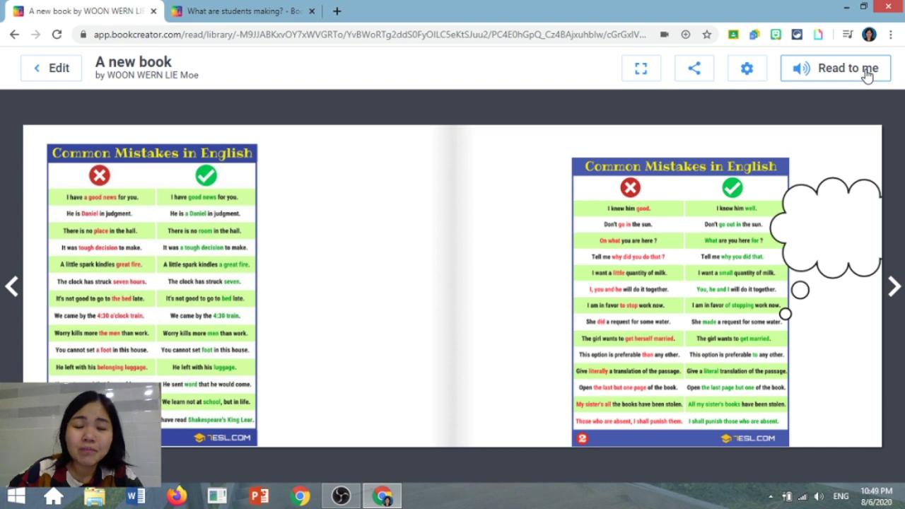
click(868, 76)
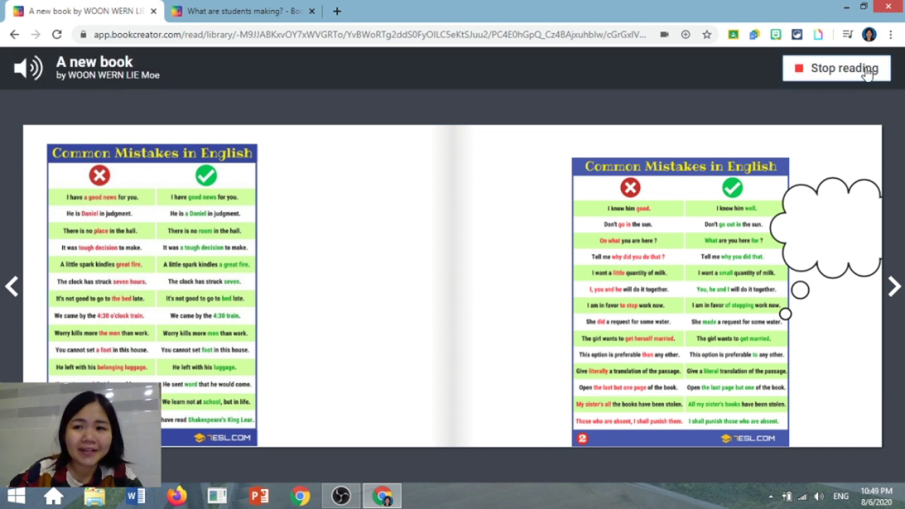
click(868, 74)
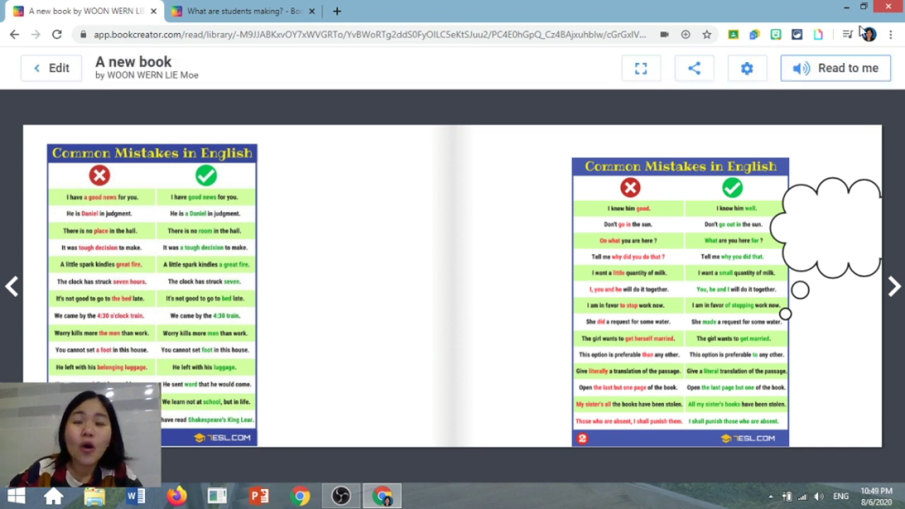
click(11, 286)
click(882, 70)
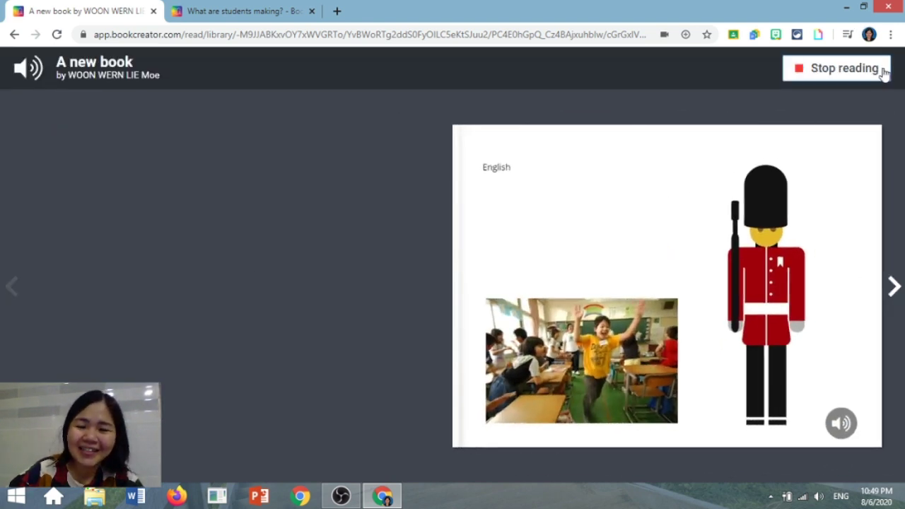